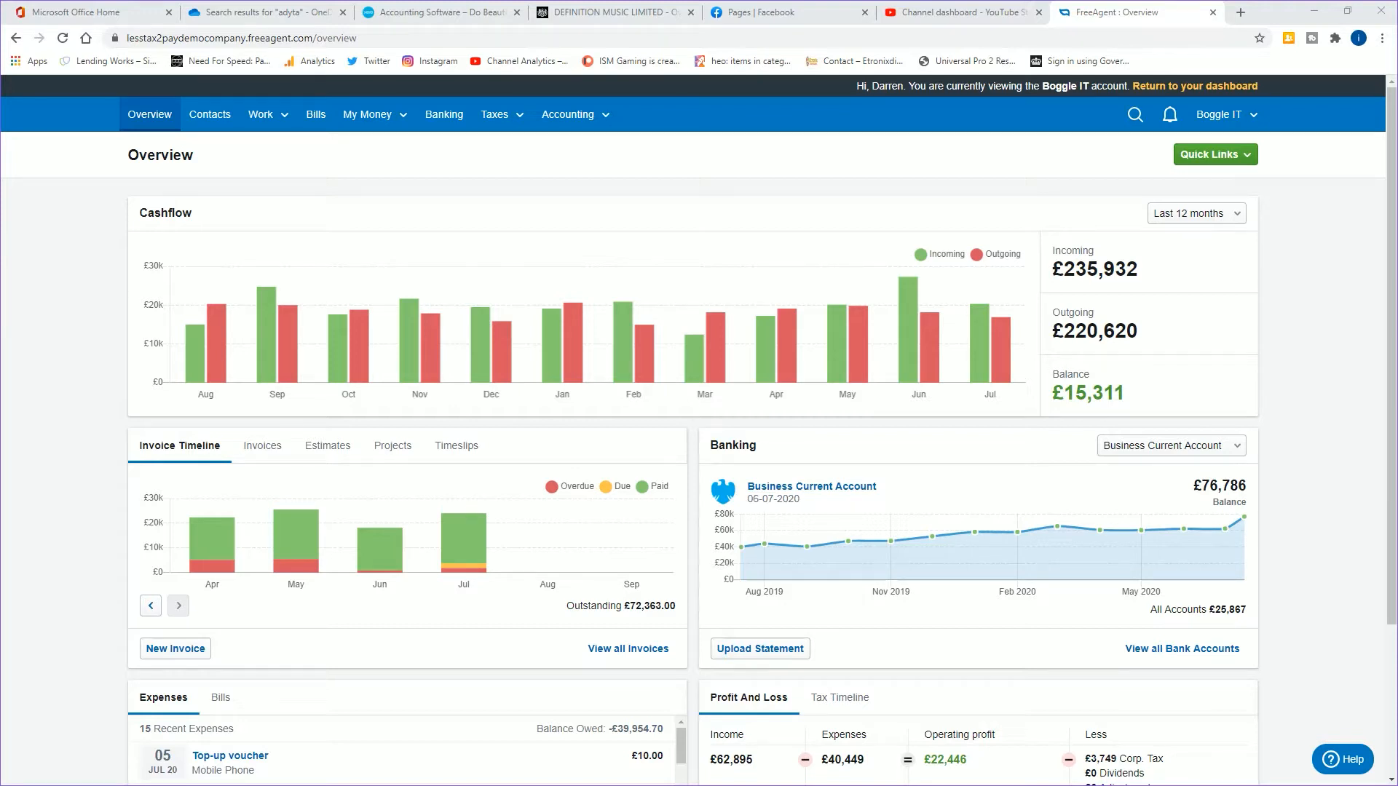
Step: Open the Takings Account from the bank accounts list and start a manual transaction of type Sales
click(1165, 662)
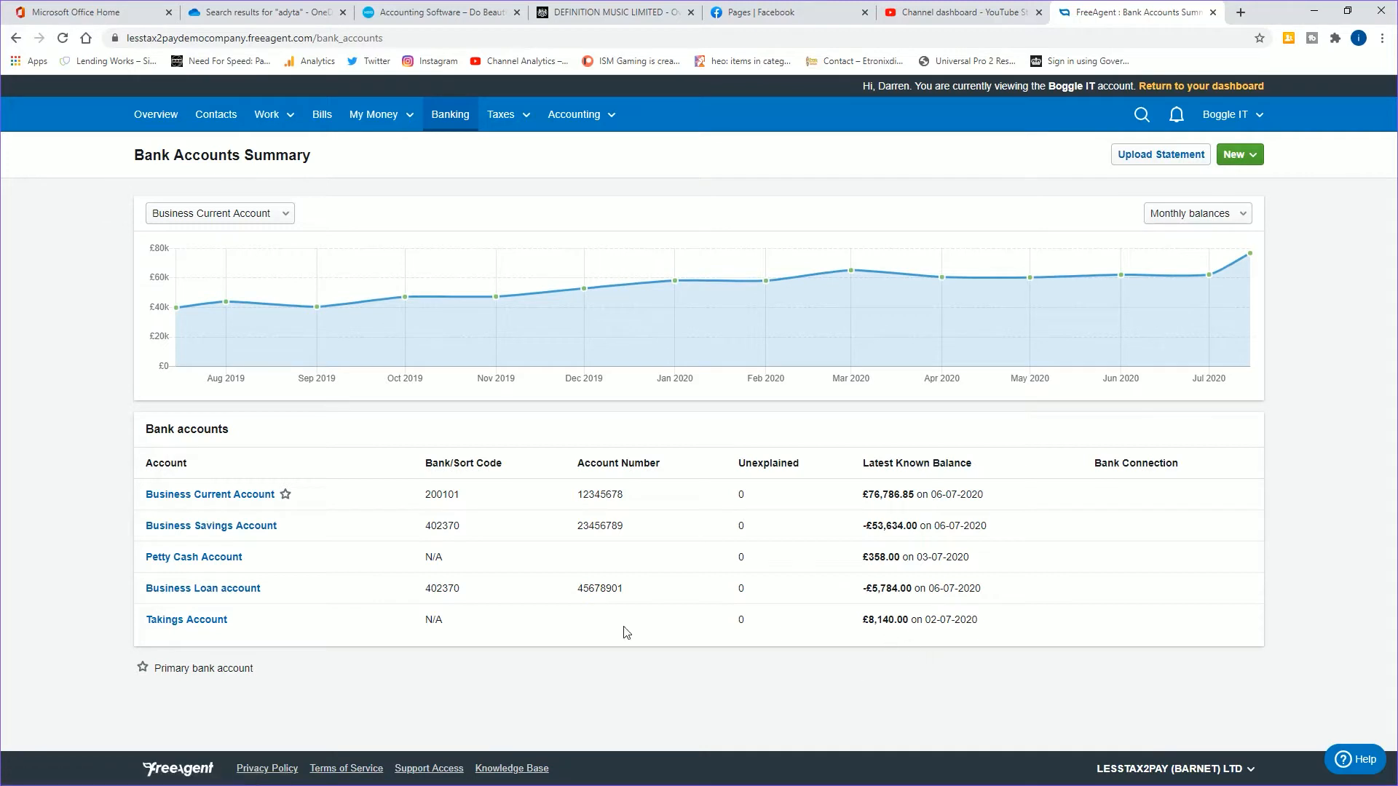
click(198, 623)
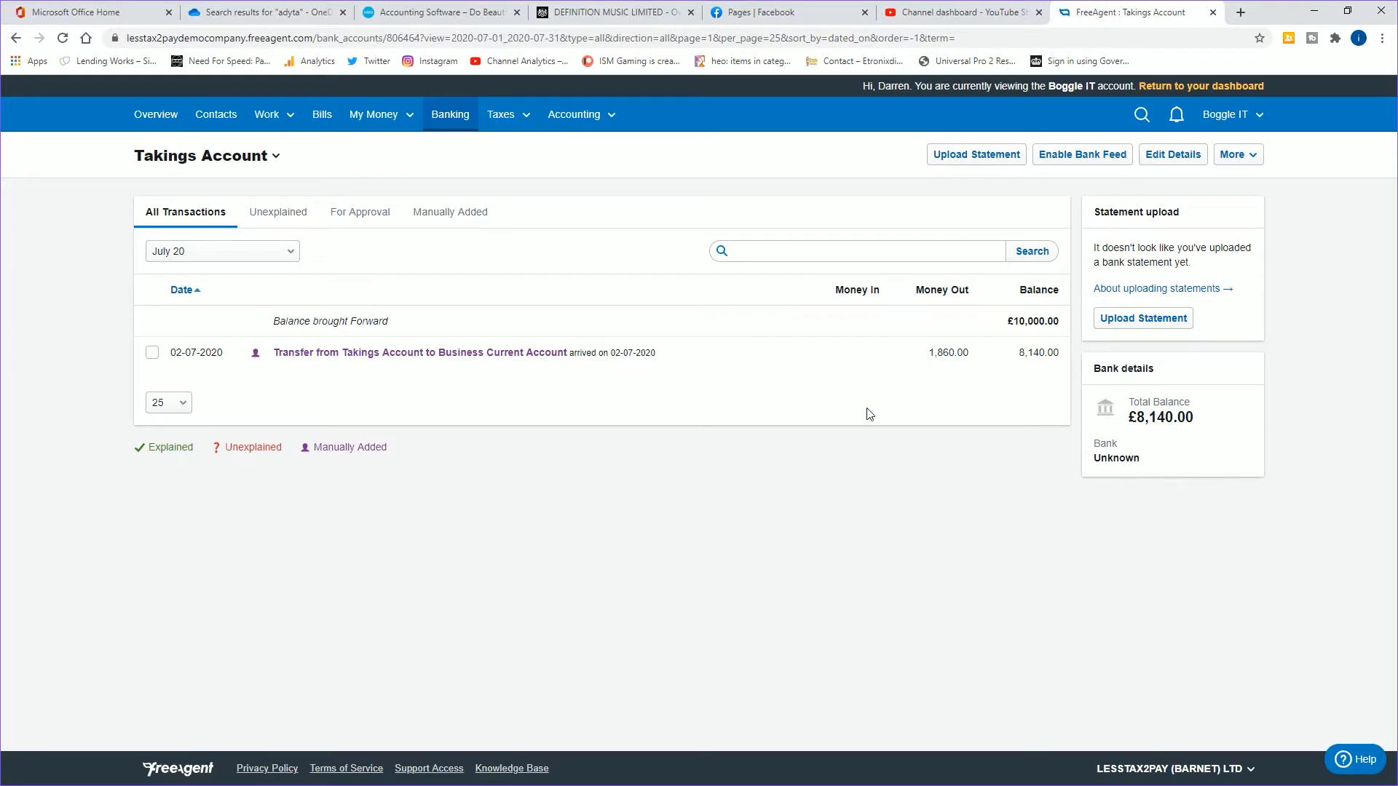
click(1248, 158)
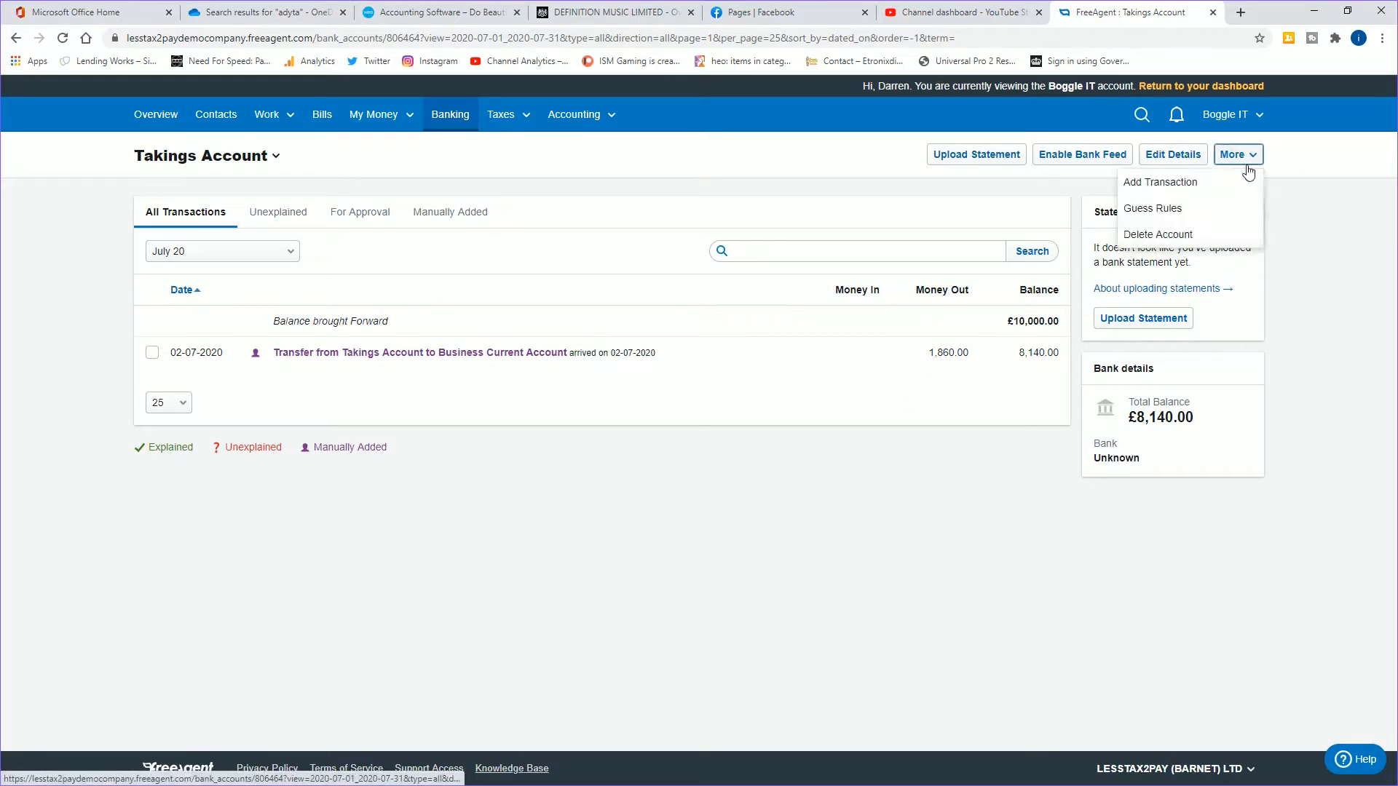
click(1185, 189)
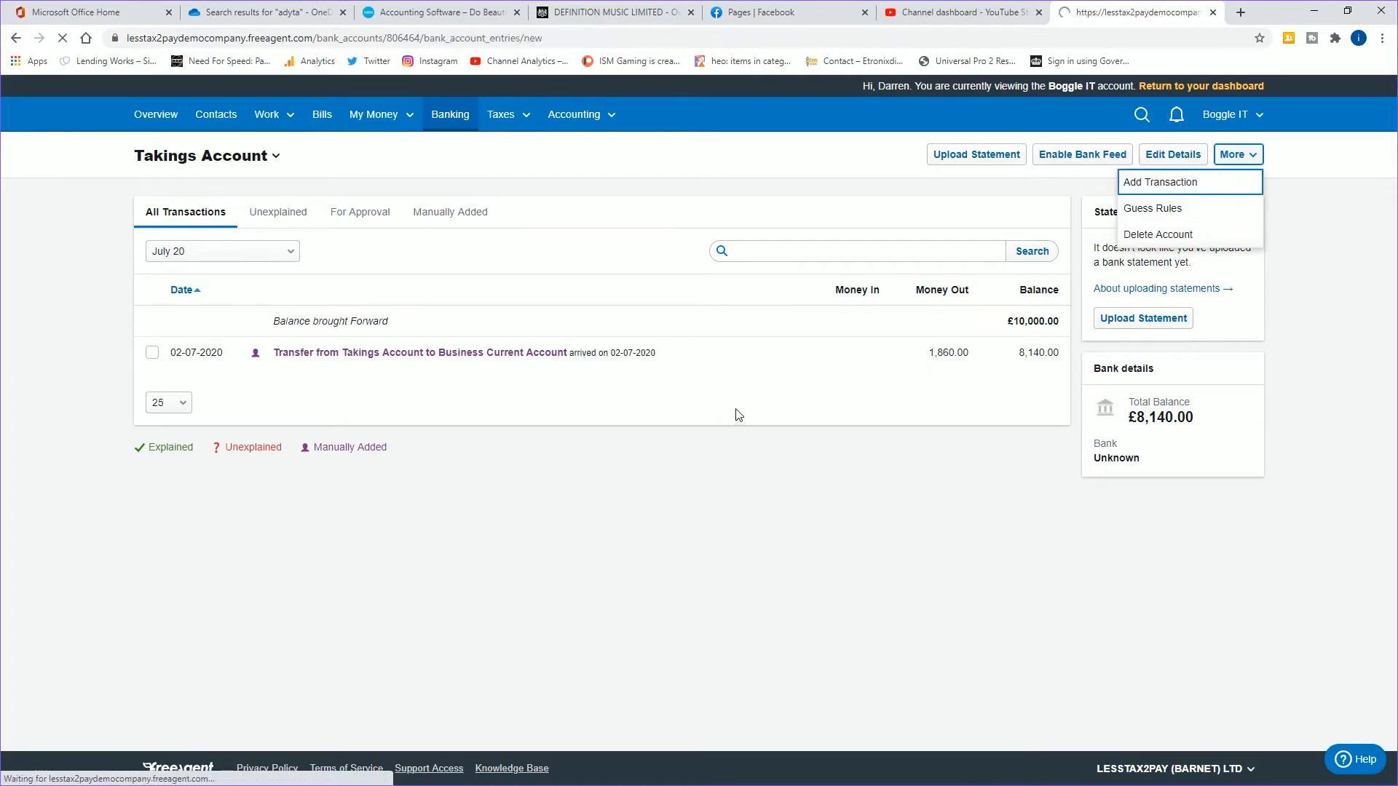
click(437, 276)
click(437, 450)
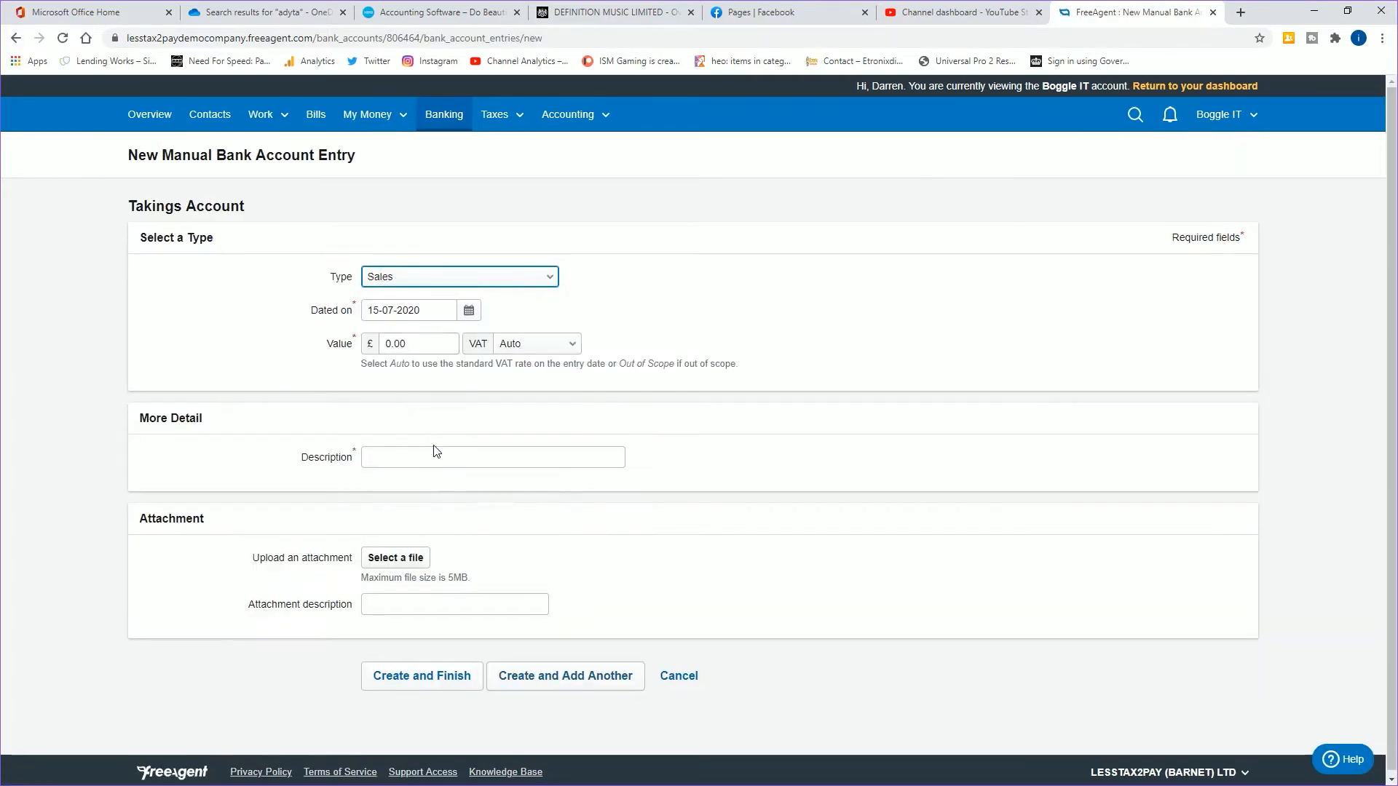
Step: Date the entry 30/06/2020 and set its value to £1000 with a 5% VAT rate
click(433, 318)
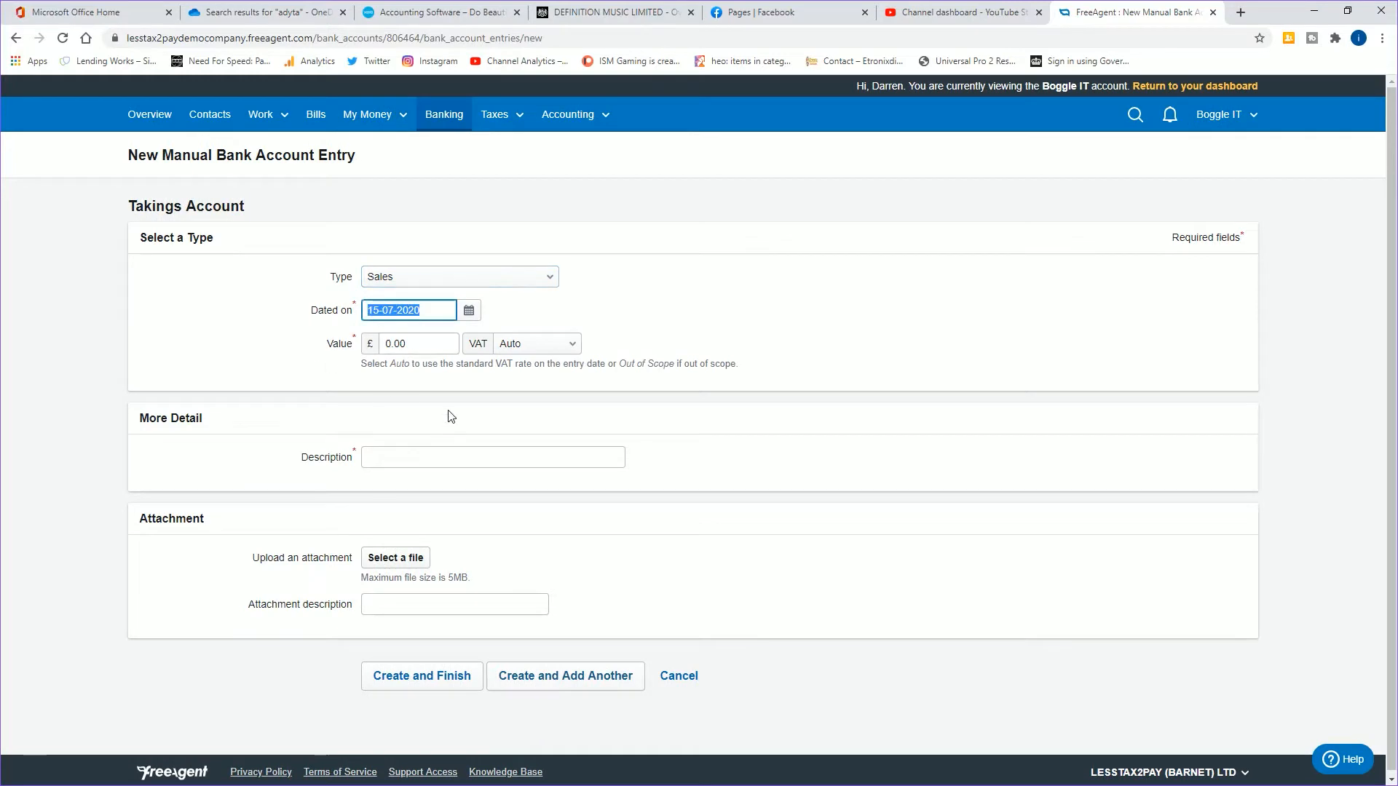
text(30/06/20)
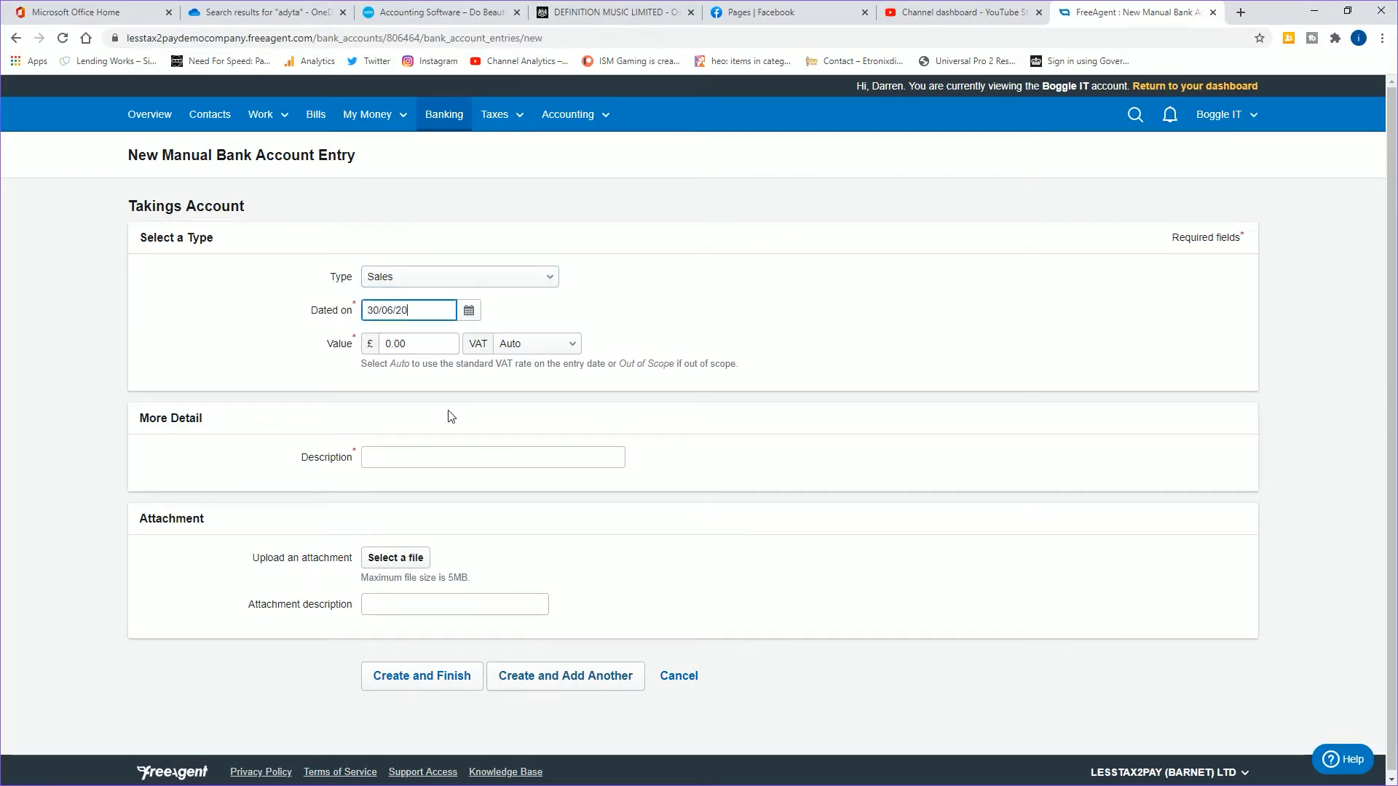
text(20)
key(Tab)
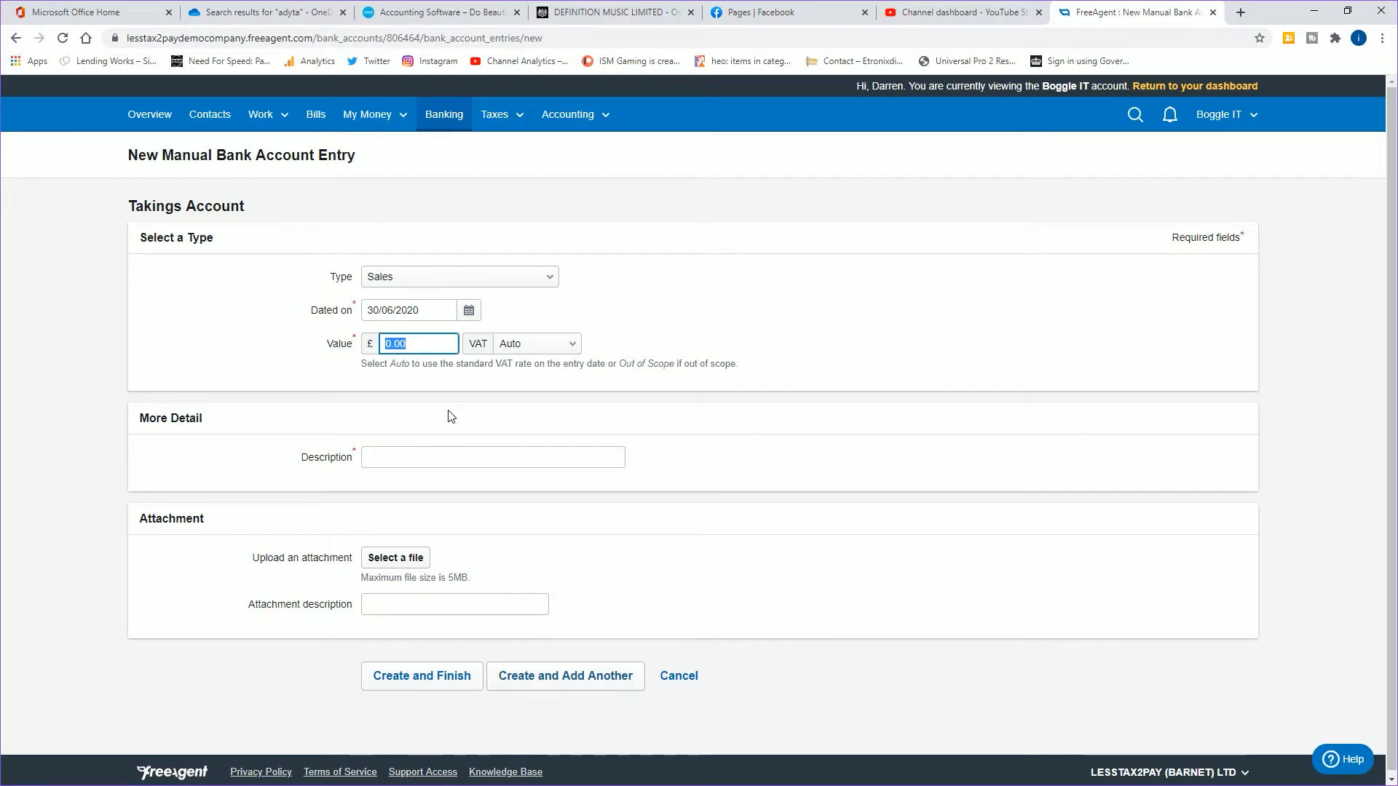
text(1000)
key(Tab)
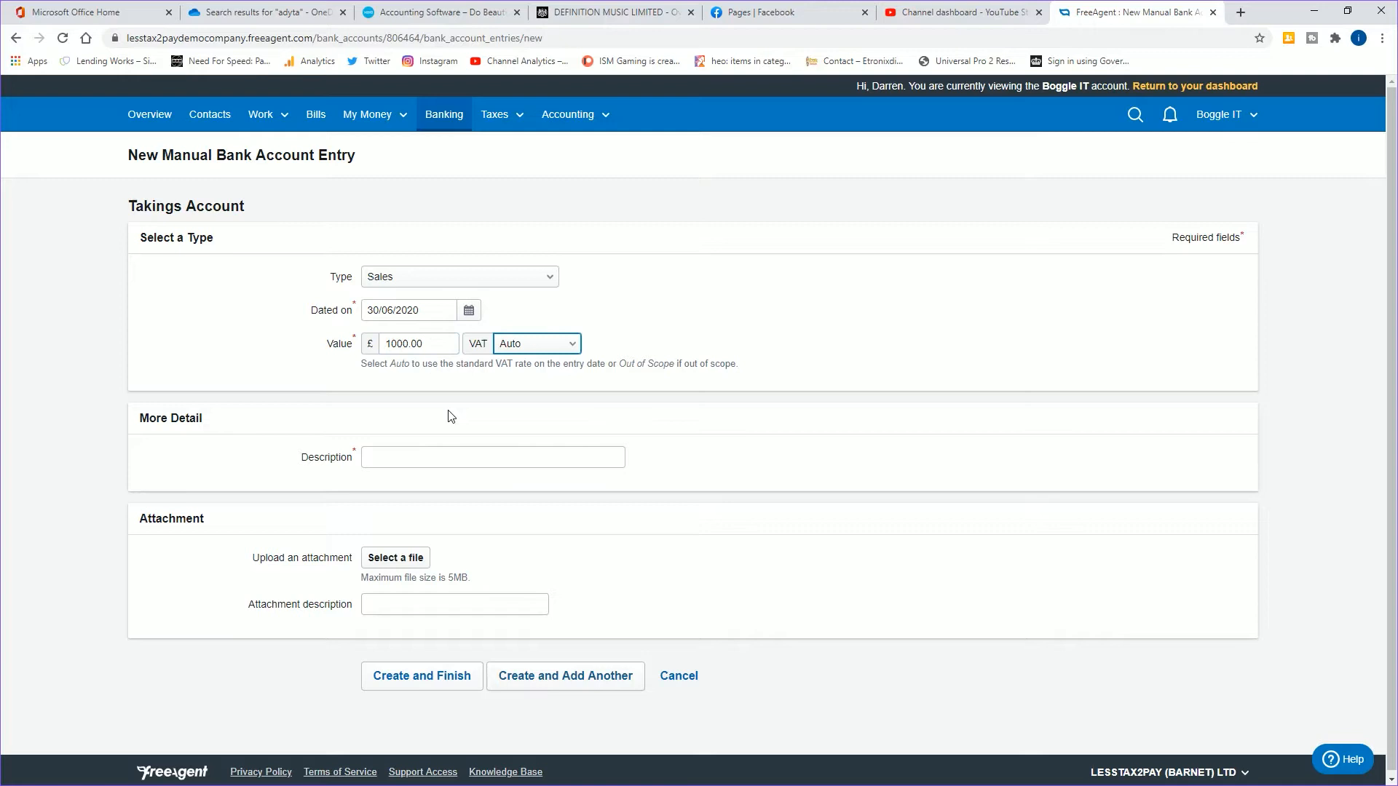
click(575, 345)
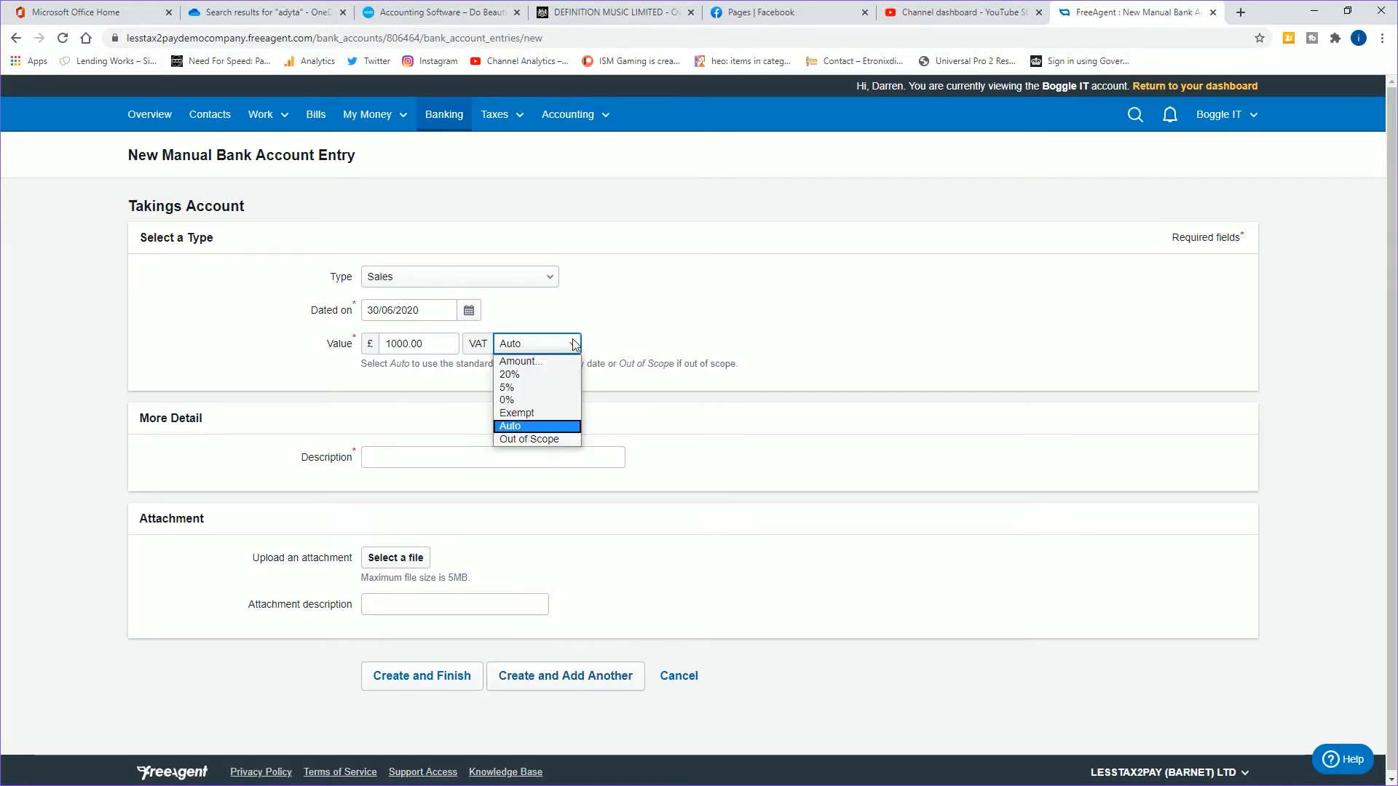
click(534, 383)
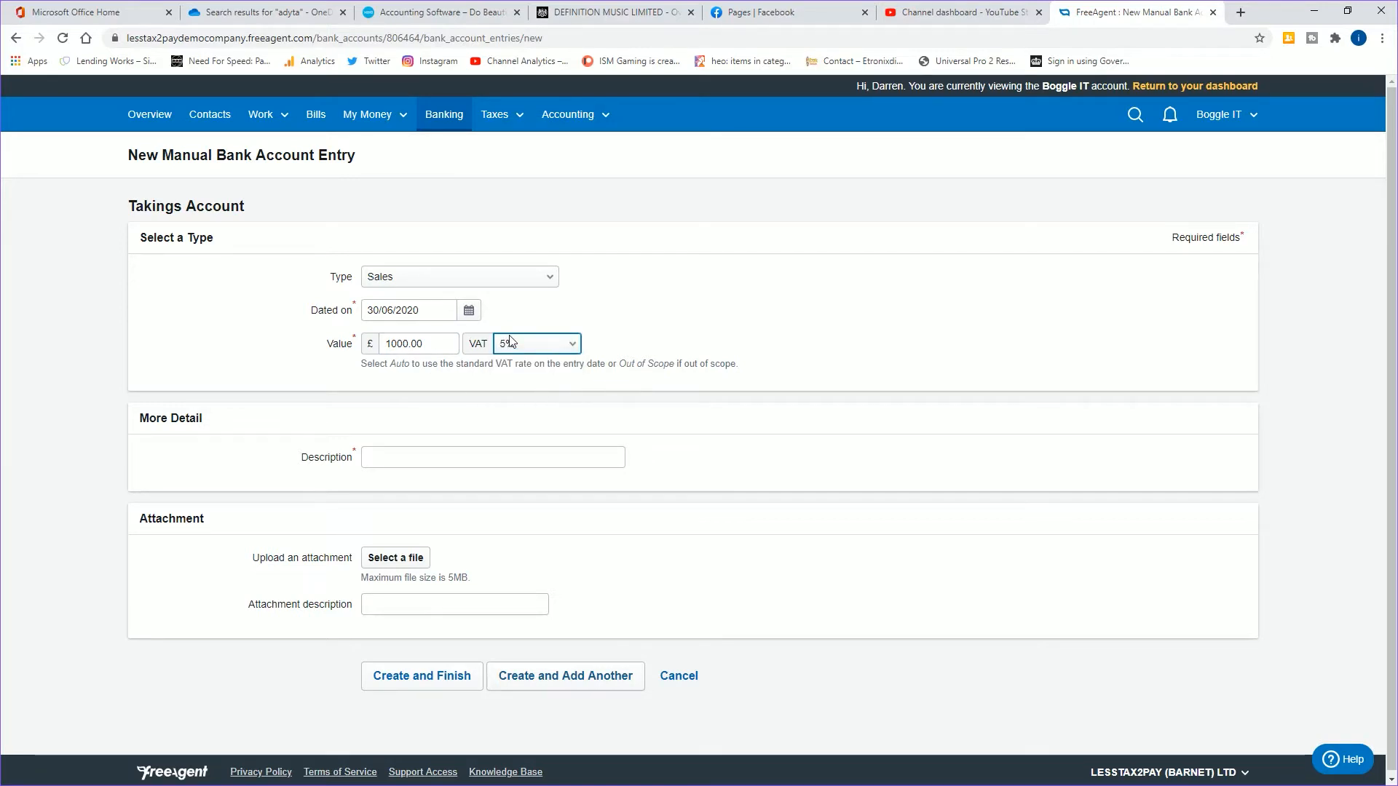
Step: Describe the entry as "Hot Food & Non - Alcoholic Sales Reduced VAT June 20" and try to create it
click(420, 455)
text(Ho)
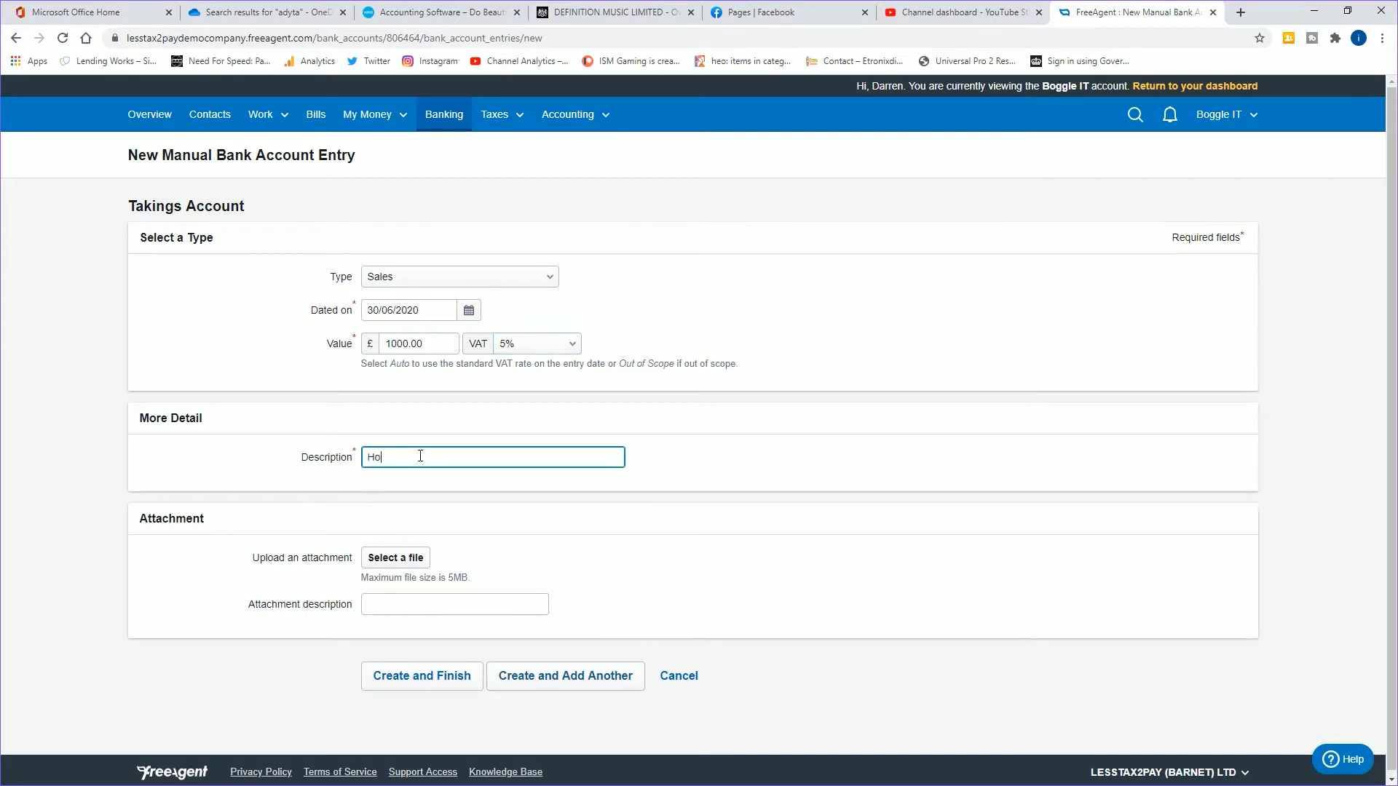
text(t Food &Non - Alcohlic Sales)
click(474, 459)
text(o)
click(539, 459)
text(Reduc)
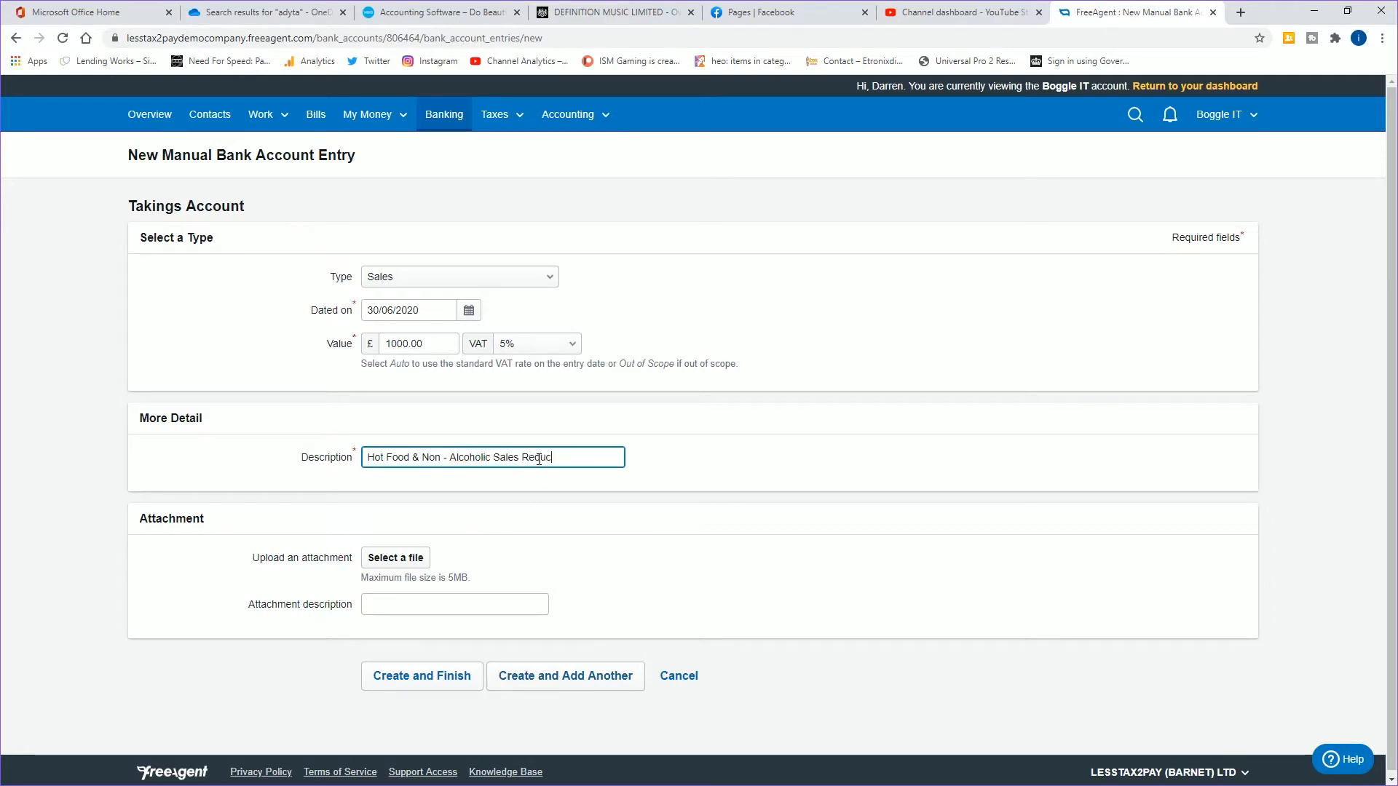
text(ed VAT June 20)
key(Tab)
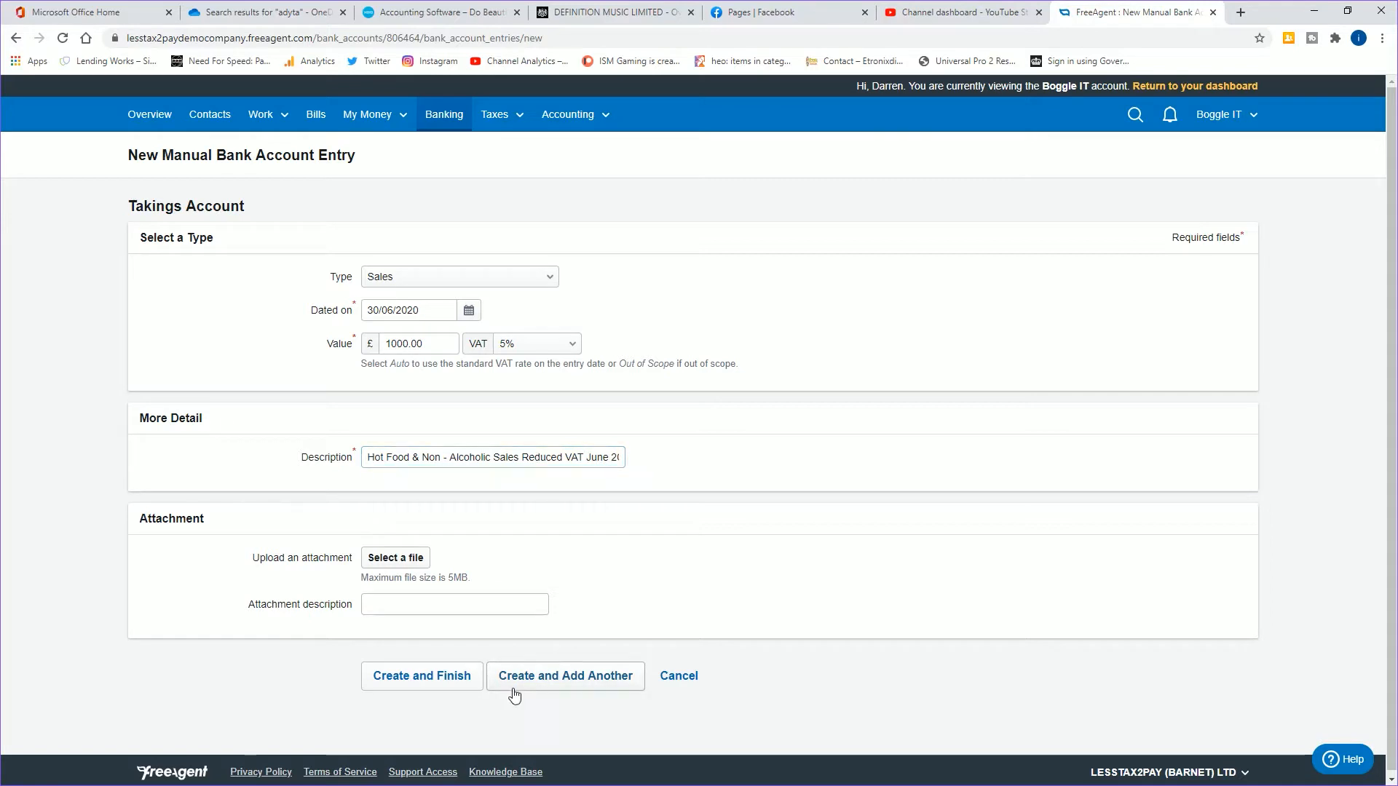
click(466, 687)
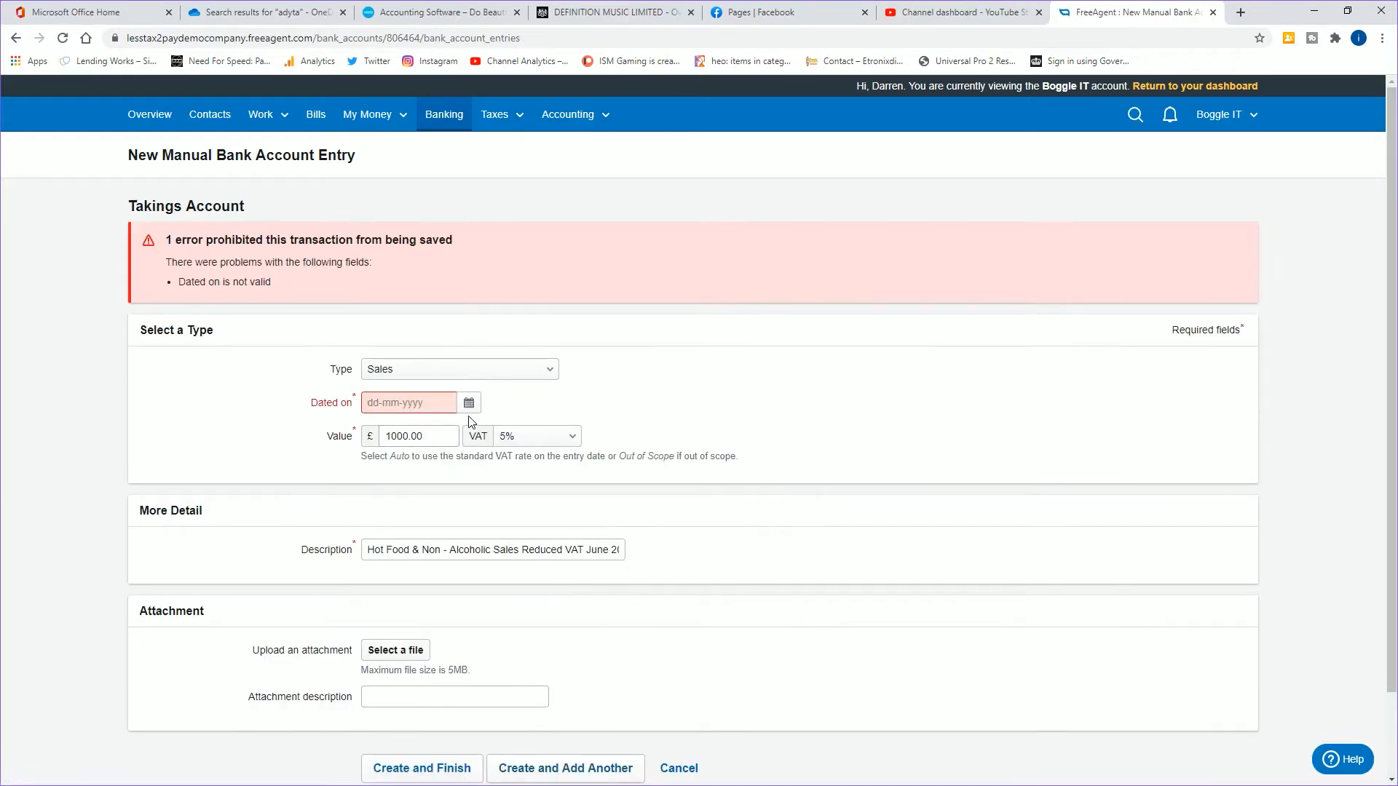
Step: Pick 30 June 2020 as the entry's date from the calendar and create the entry
click(469, 402)
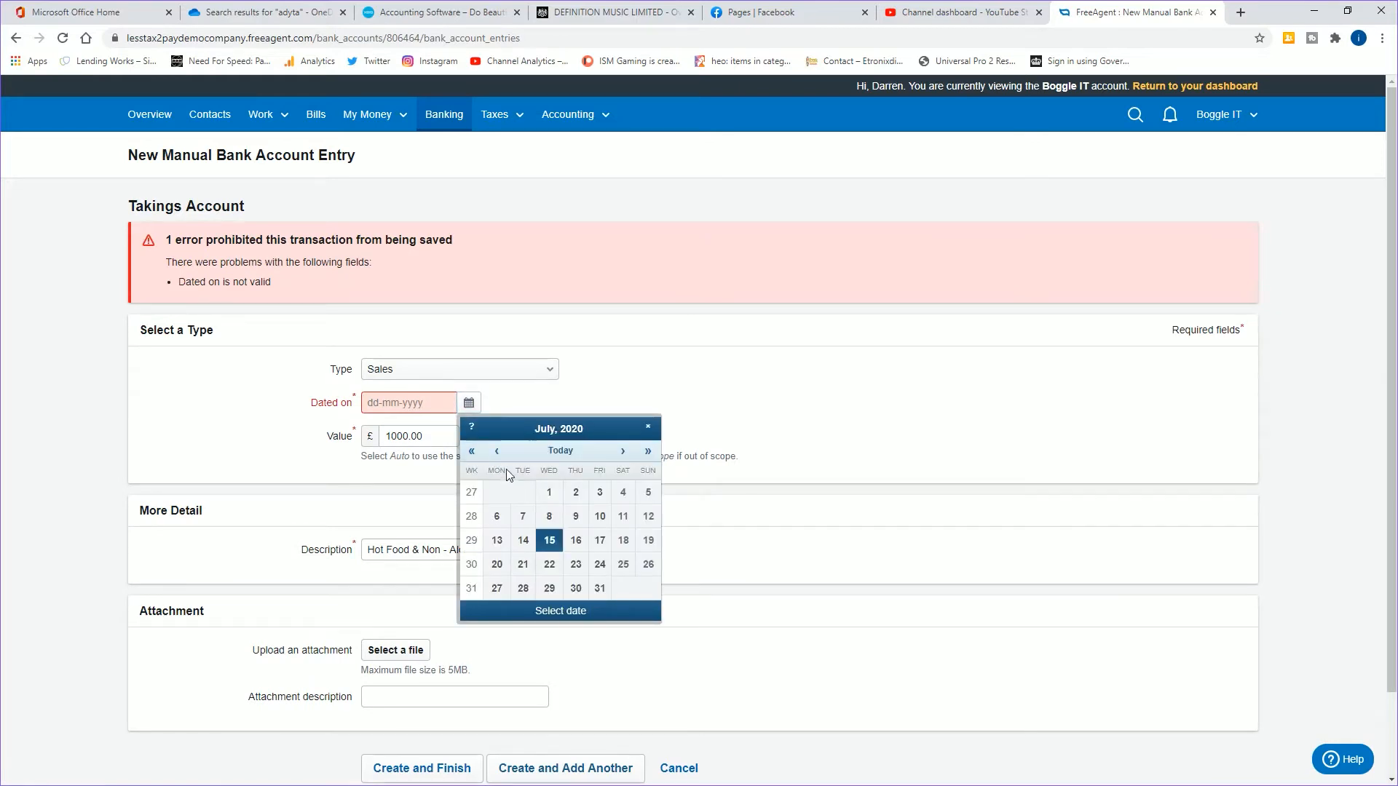
click(496, 451)
click(524, 586)
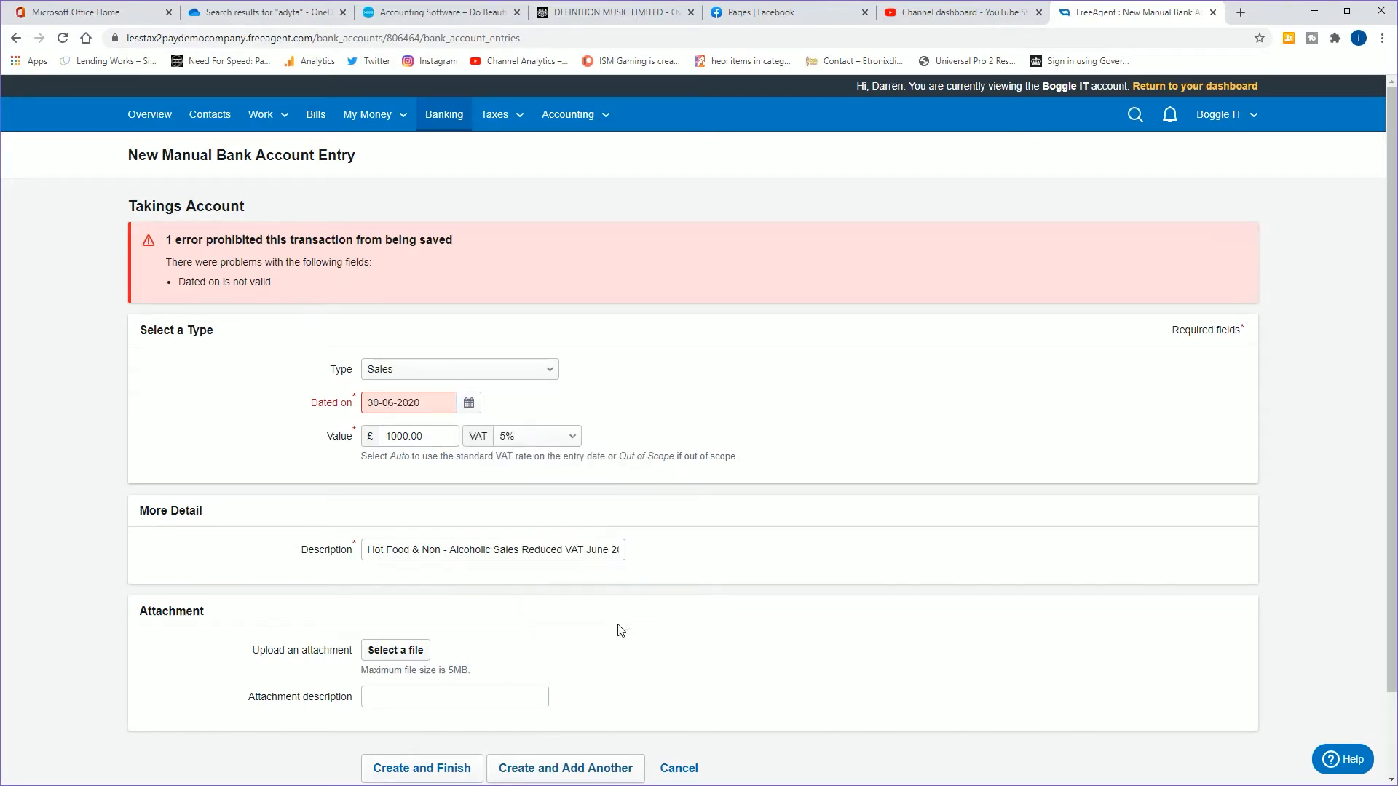
scroll(615, 630, down, 2)
click(421, 670)
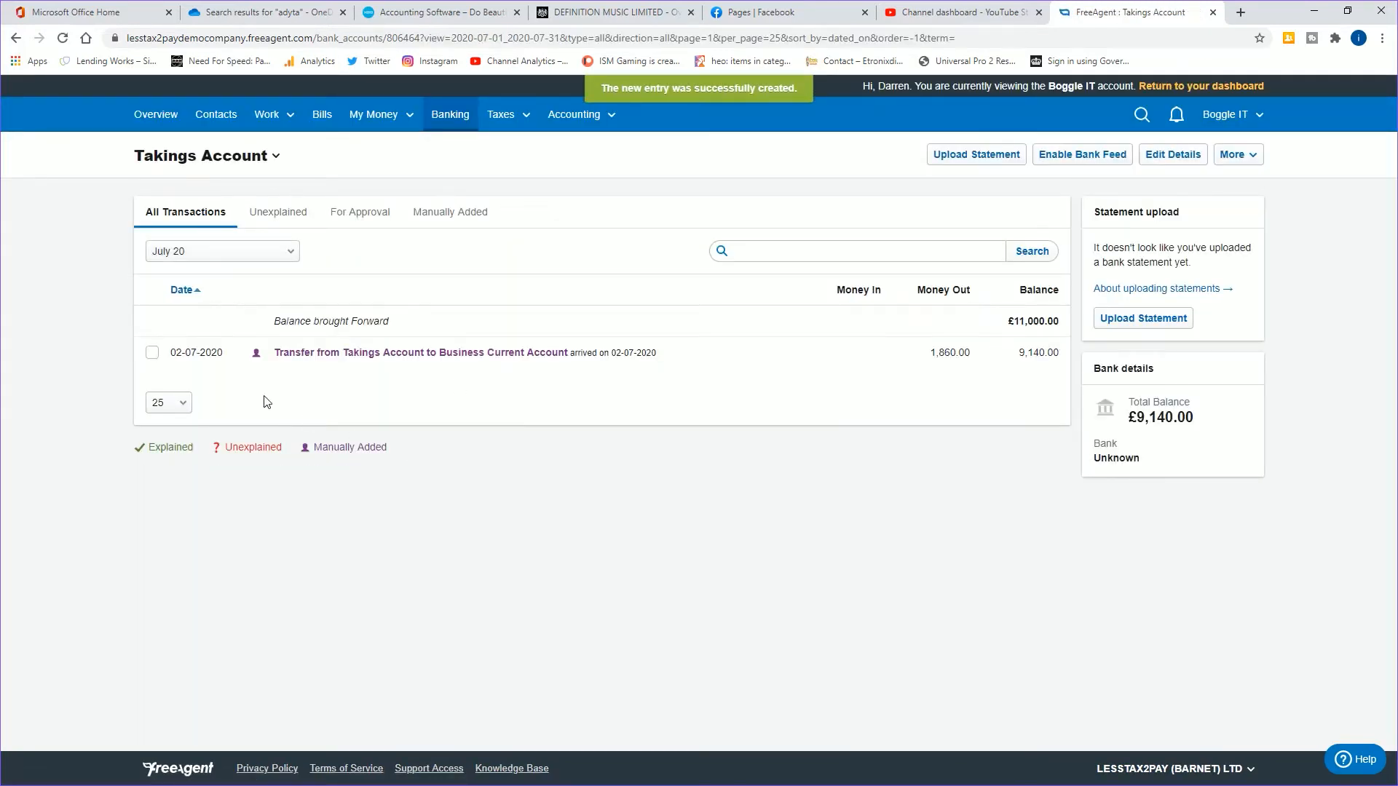
Step: Show the June 20 transactions, review the details of the Hot Food & Non - Alcoholic Sales entry and save it as is
click(211, 251)
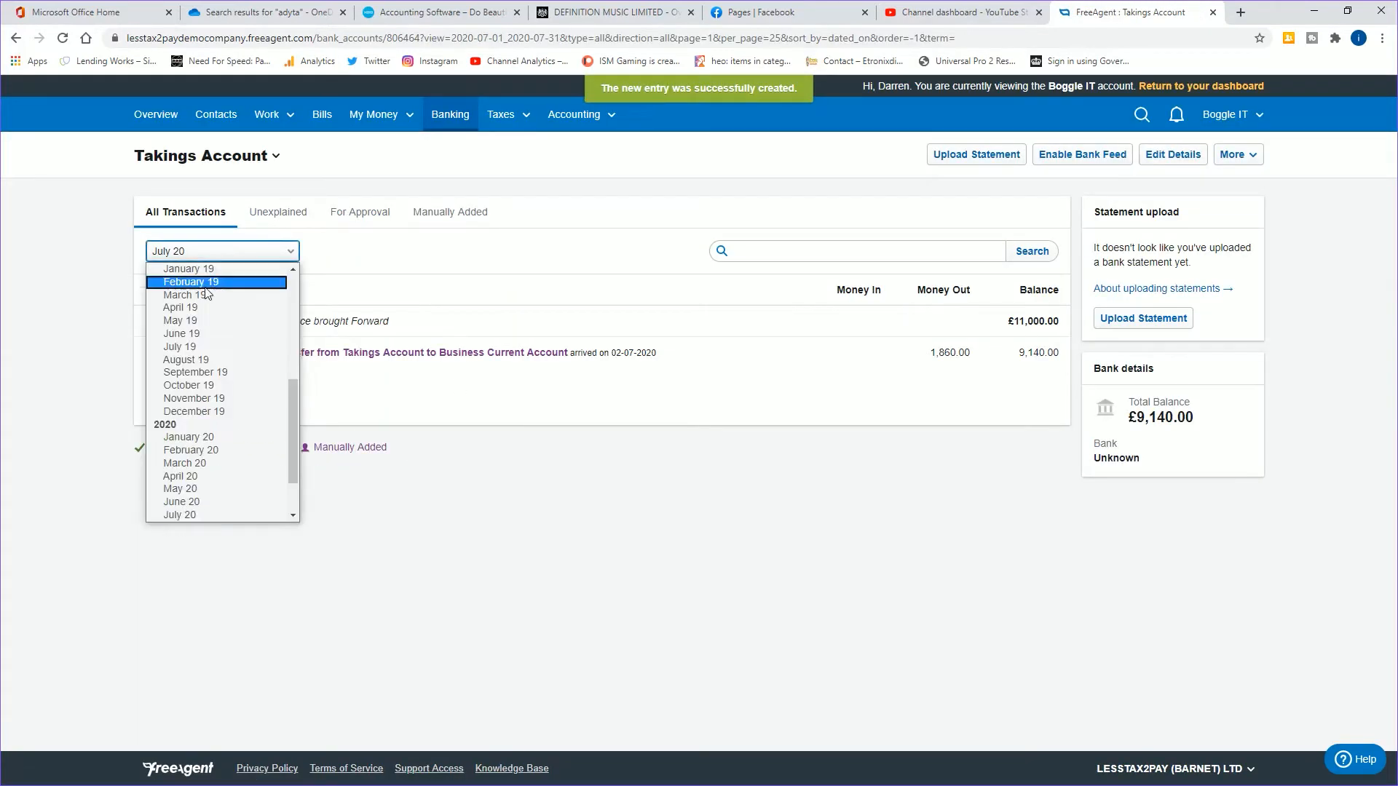
click(197, 502)
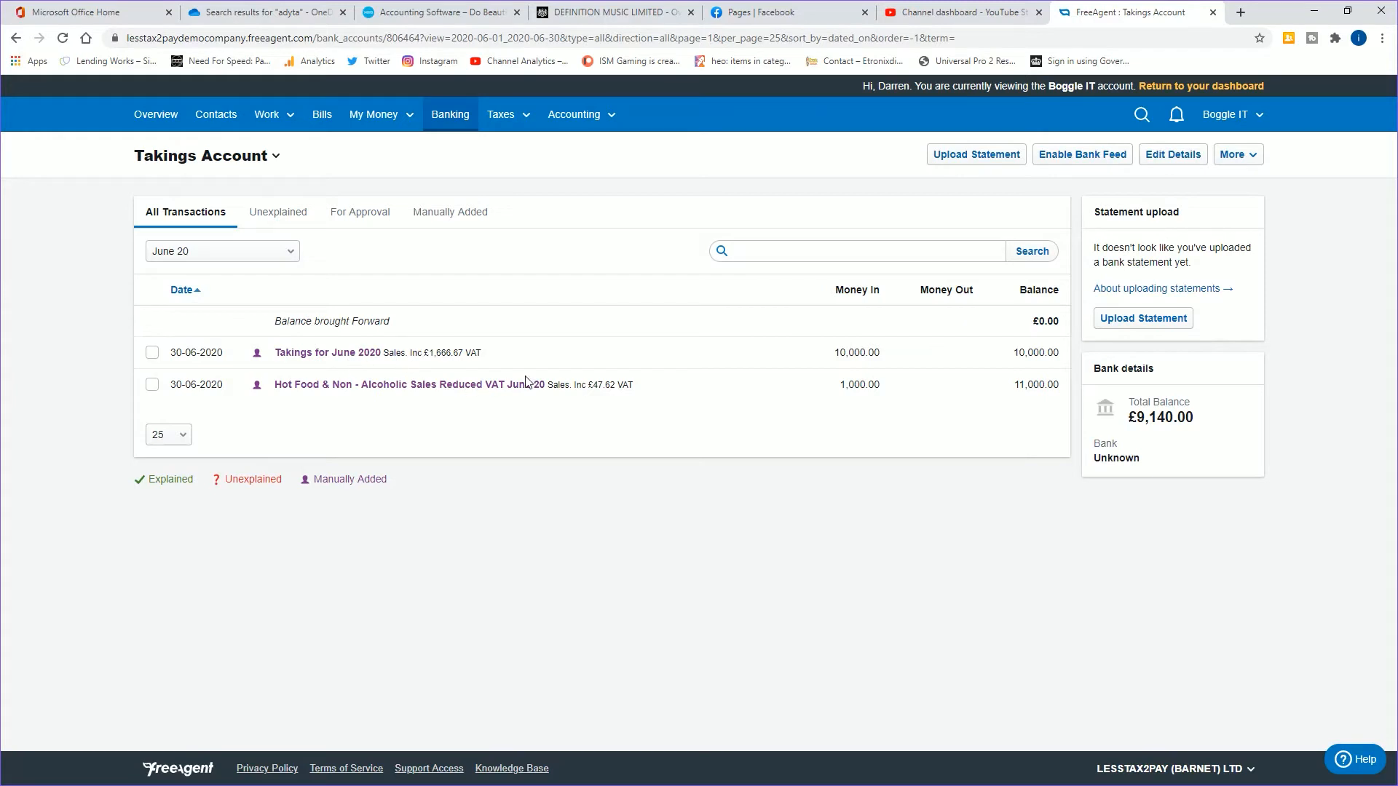
click(481, 389)
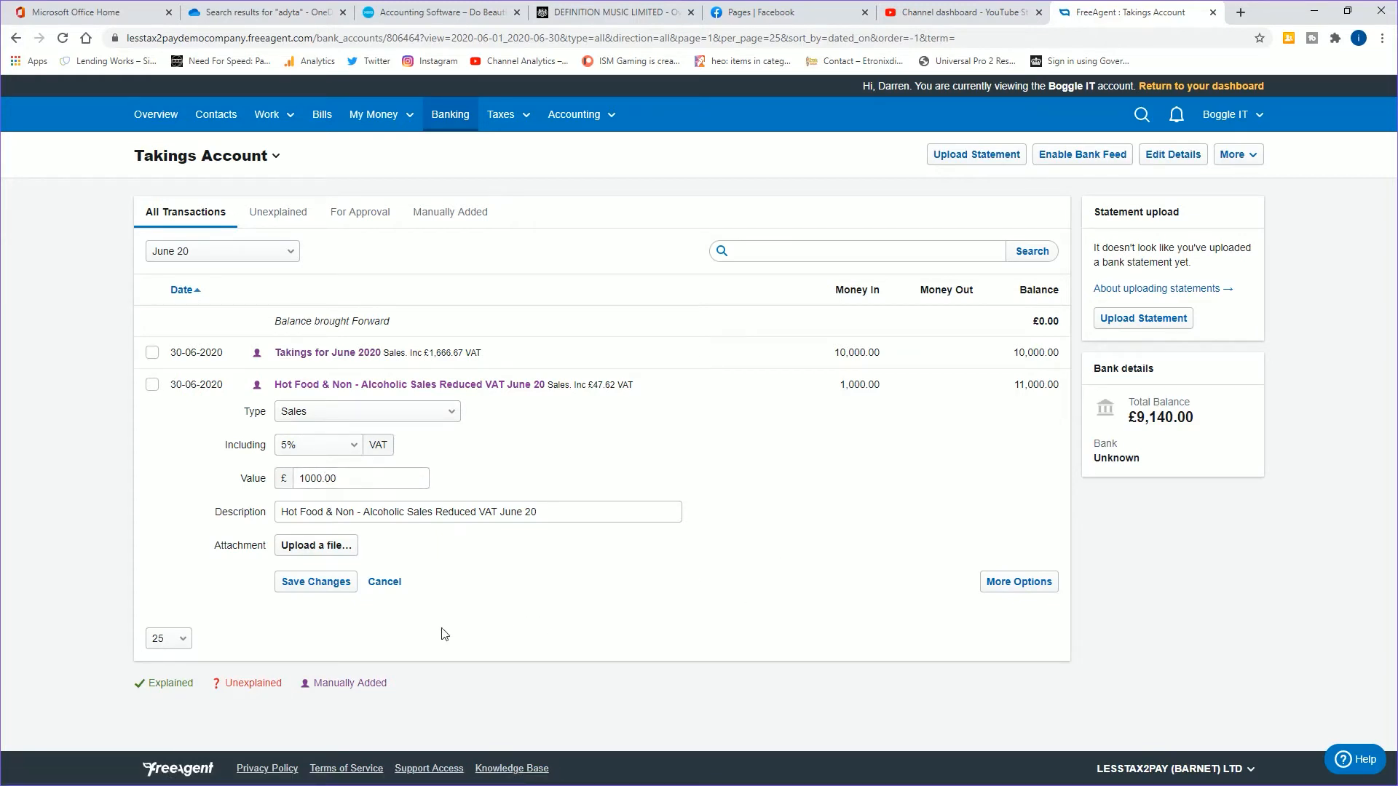
click(330, 583)
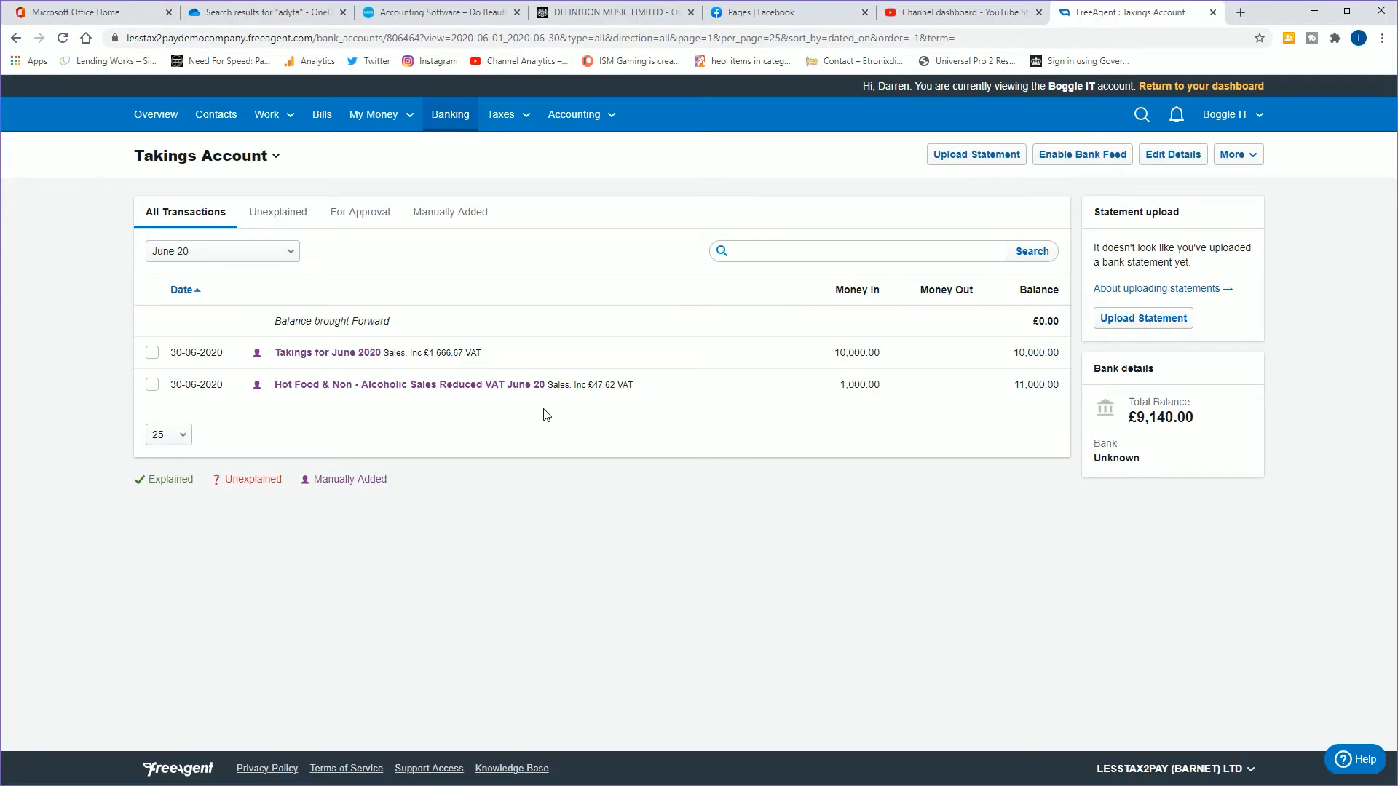
click(1225, 154)
click(1208, 183)
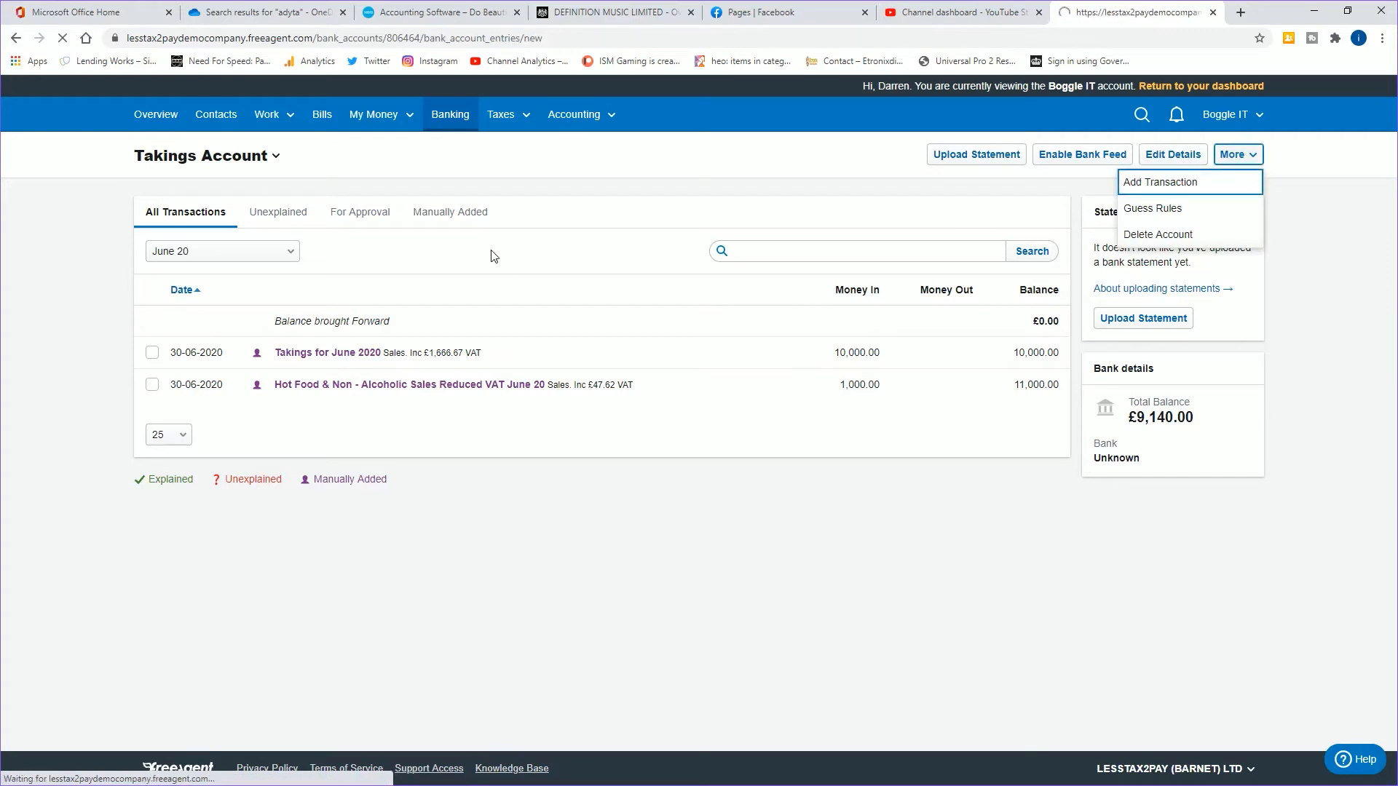
click(555, 352)
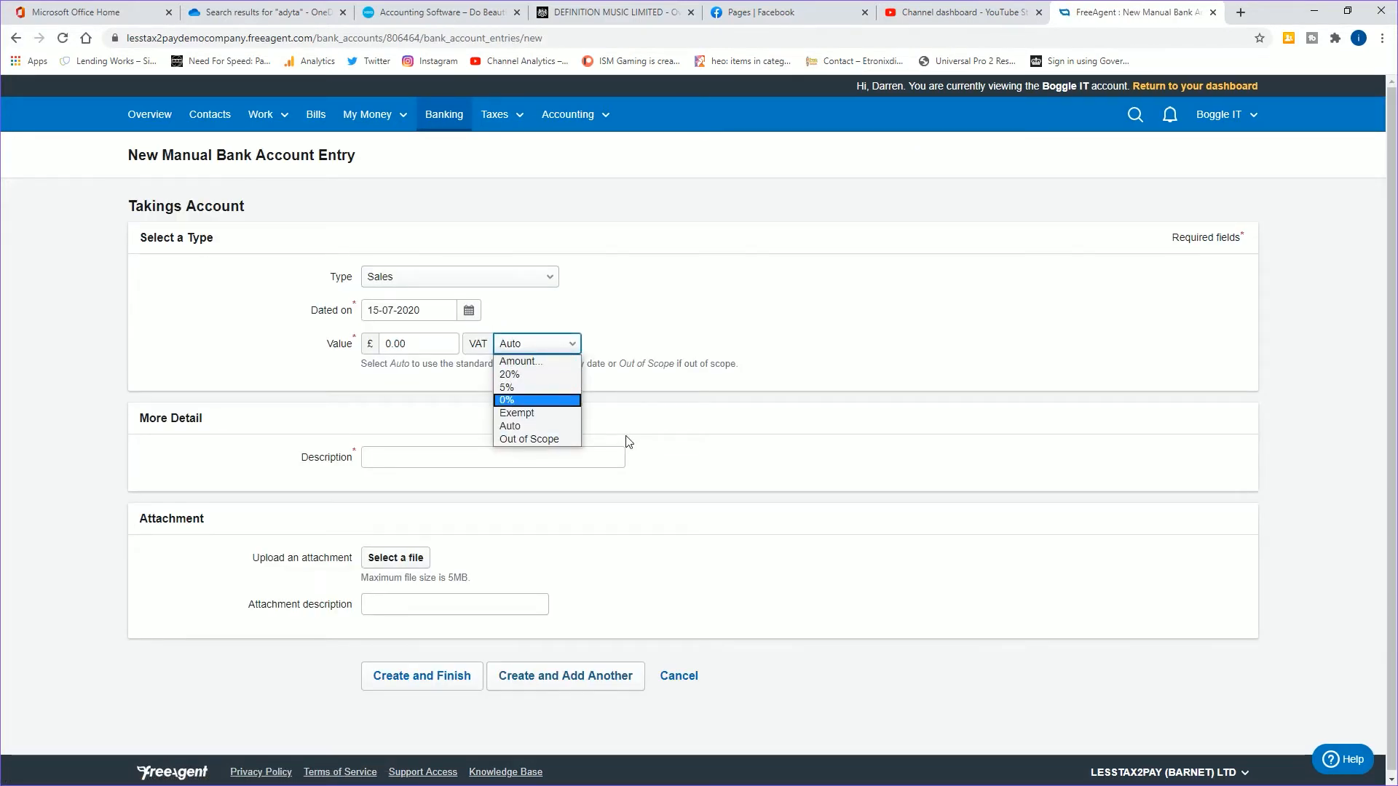
click(680, 677)
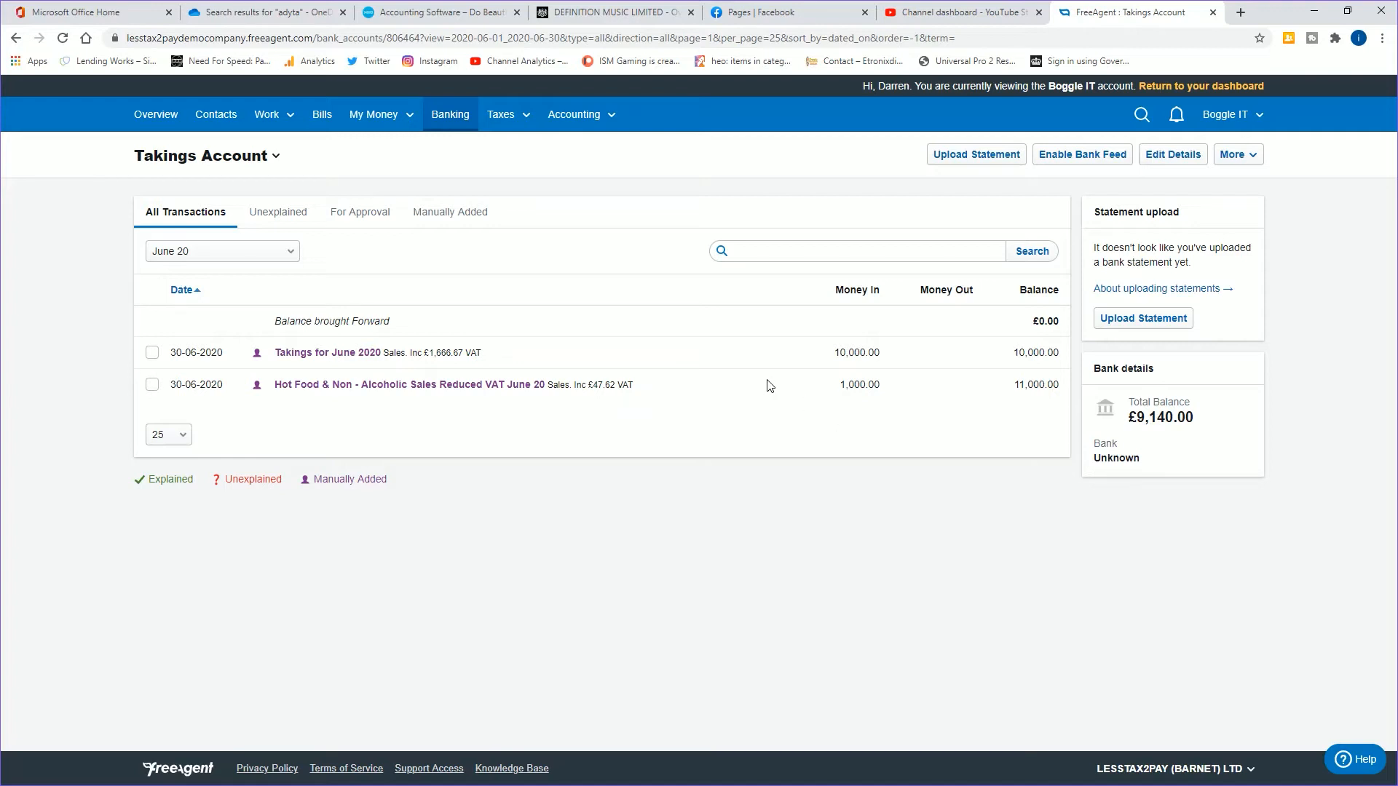
Step: Start a new supplier bill for Fez Consulting Ltd and give it the reference LT2P01
click(322, 115)
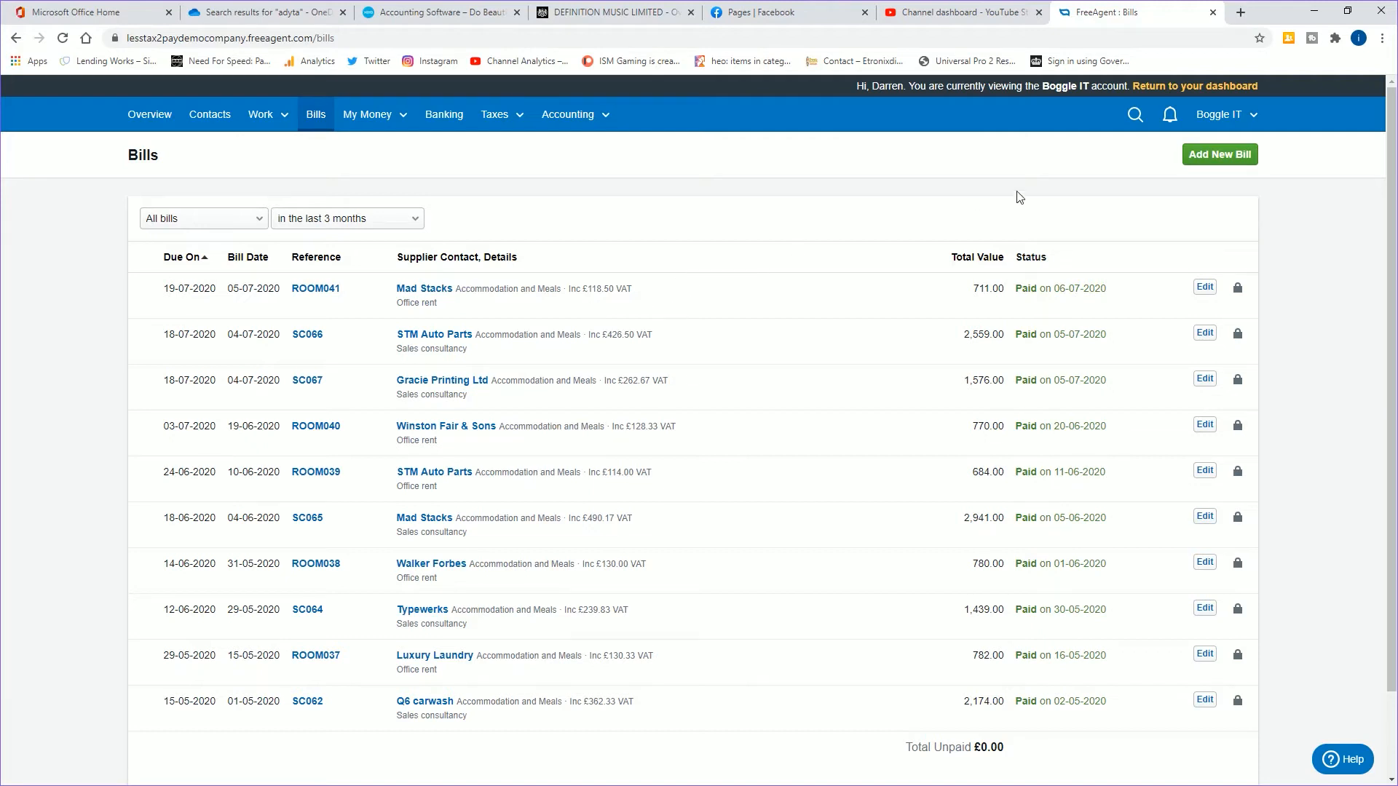
click(1211, 156)
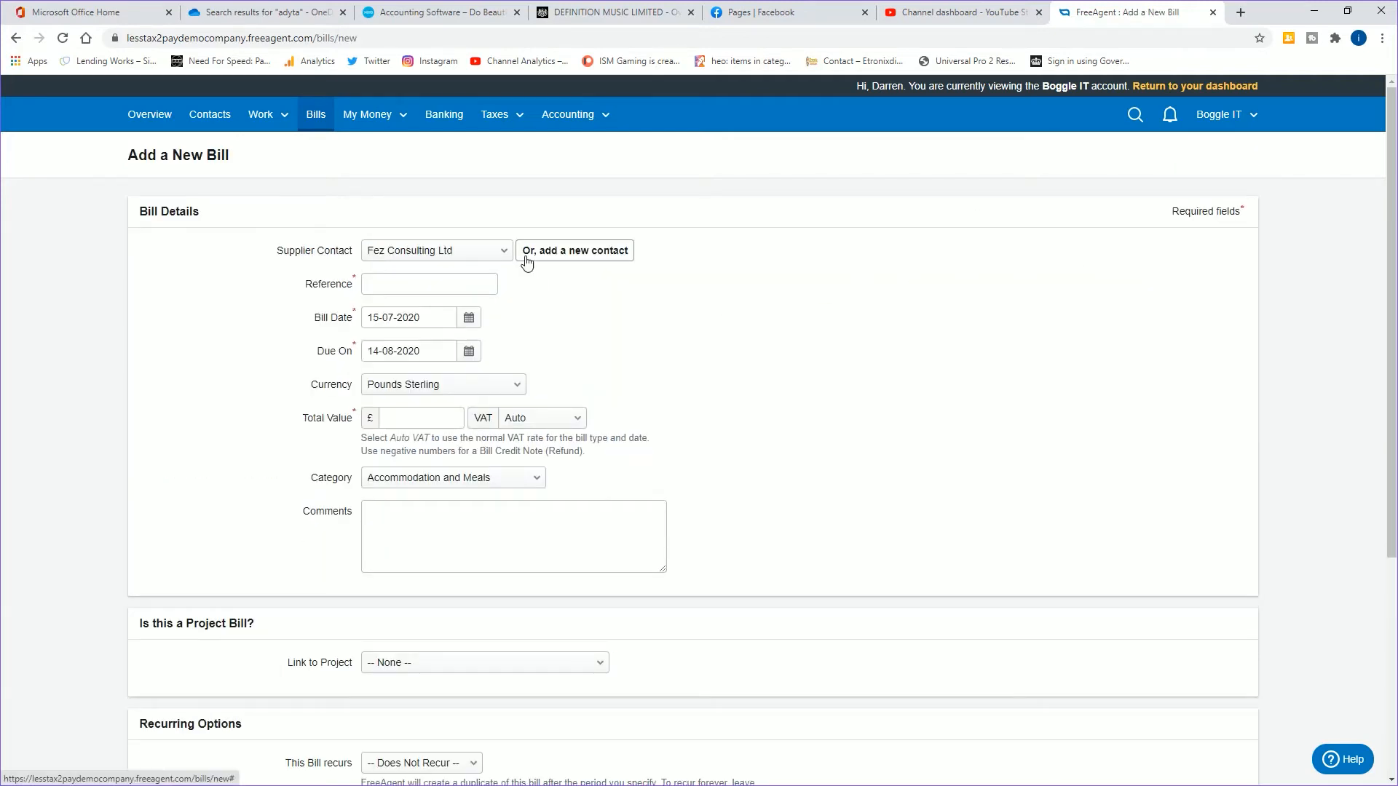
click(418, 289)
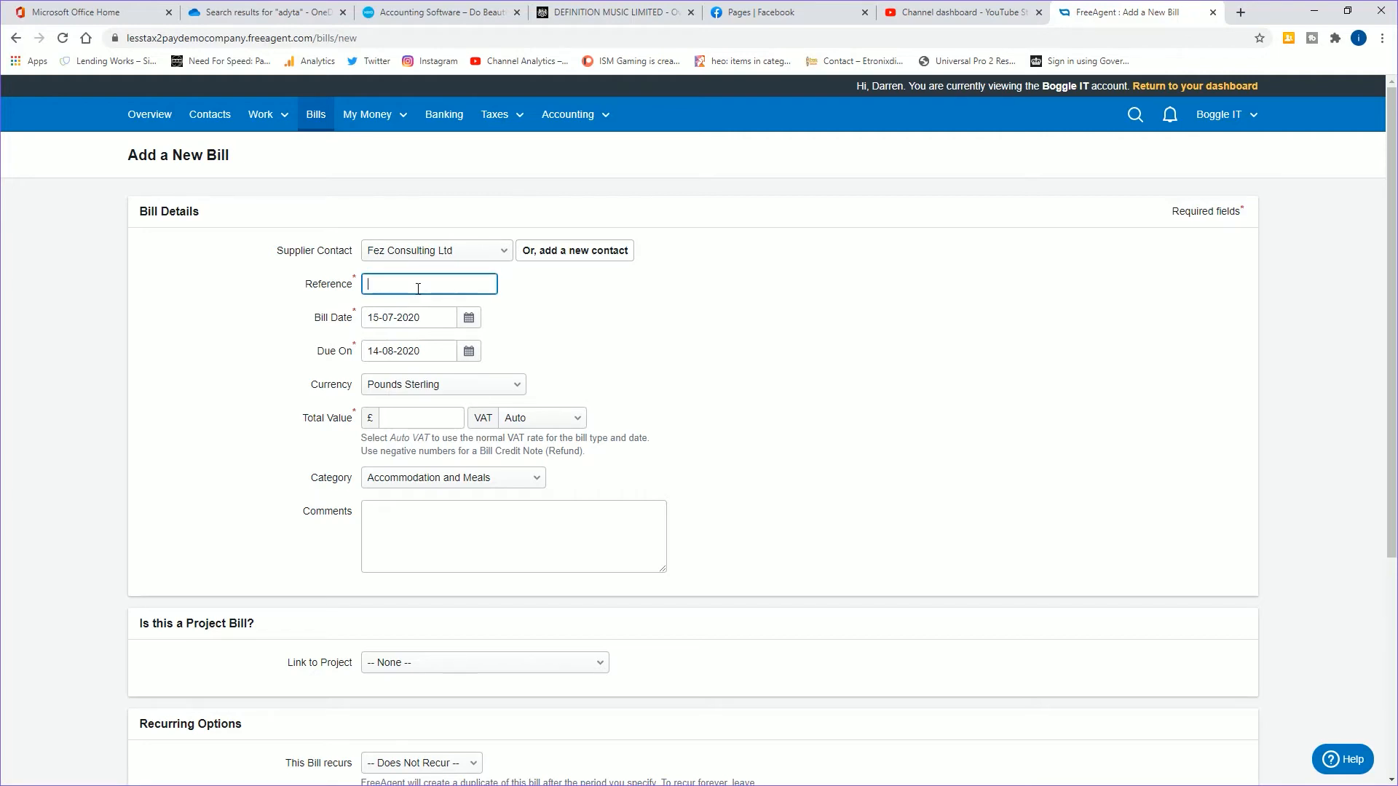
text(LT2P01)
key(Tab)
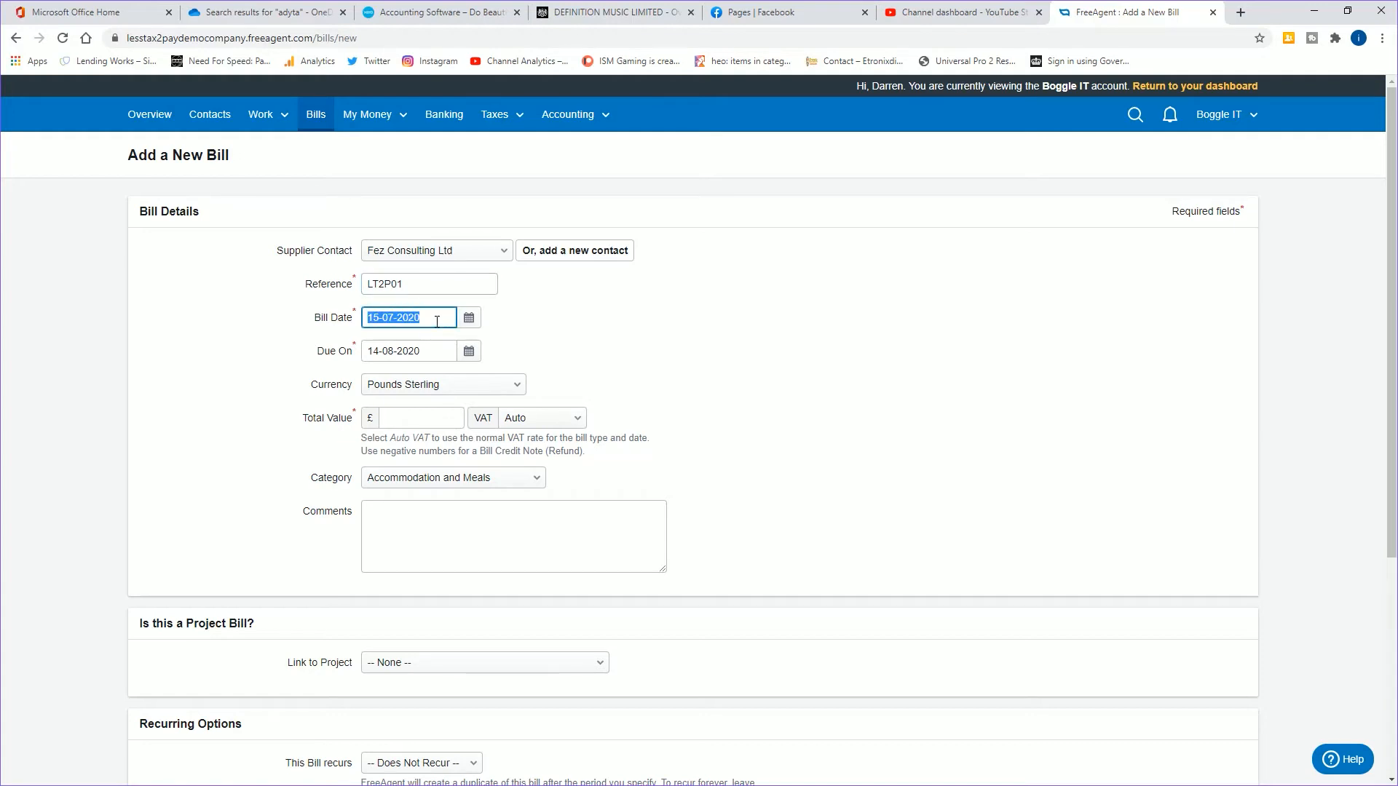
Step: Set the bill date to 30-06-2020, keeping the proposed due date
text(30/09)
key(BackSpace)
key(BackSpace)
text(-06/20)
key(BackSpace)
key(BackSpace)
key(BackSpace)
text(-2020)
key(Tab)
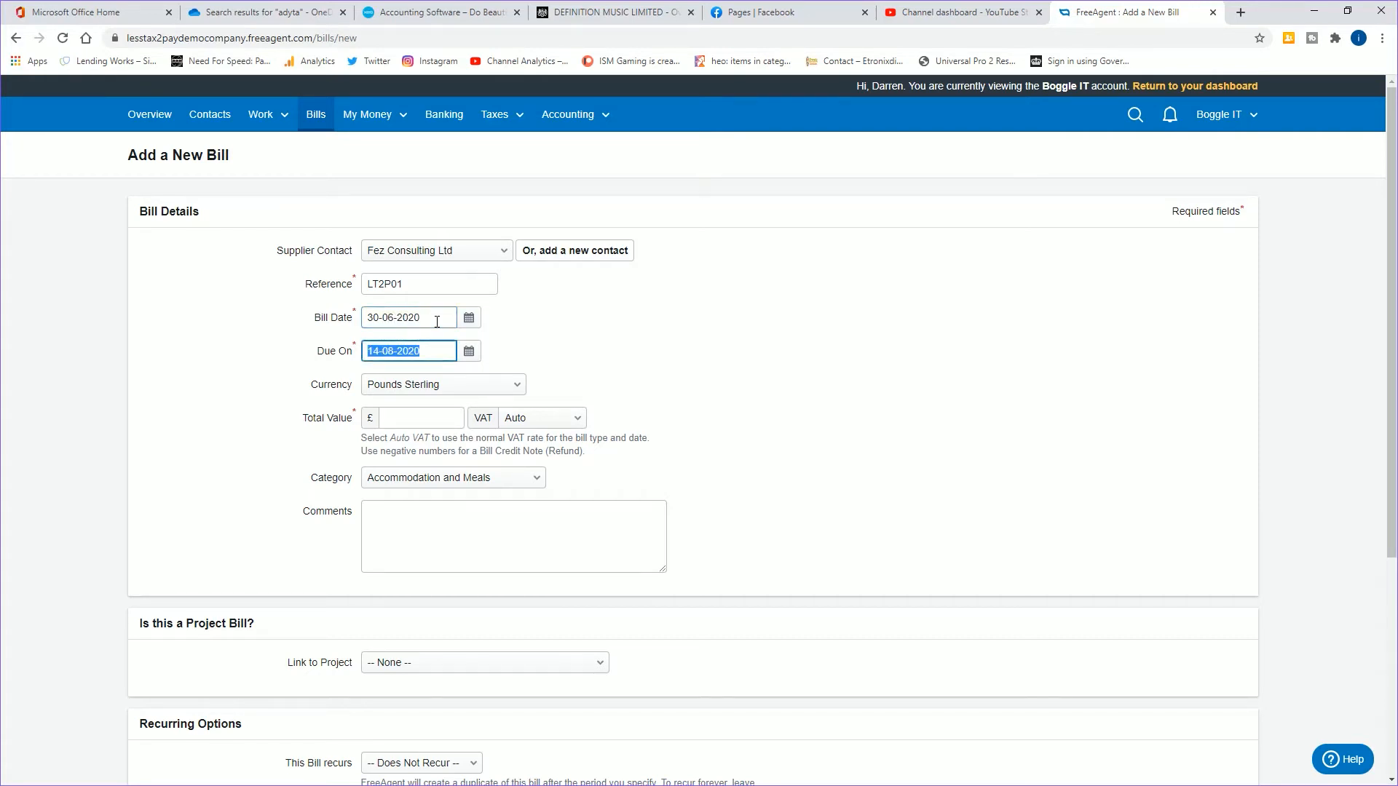
key(Tab)
Step: Set the bill's total value to £500 with 5% VAT and its category to Cost of Sales
click(457, 418)
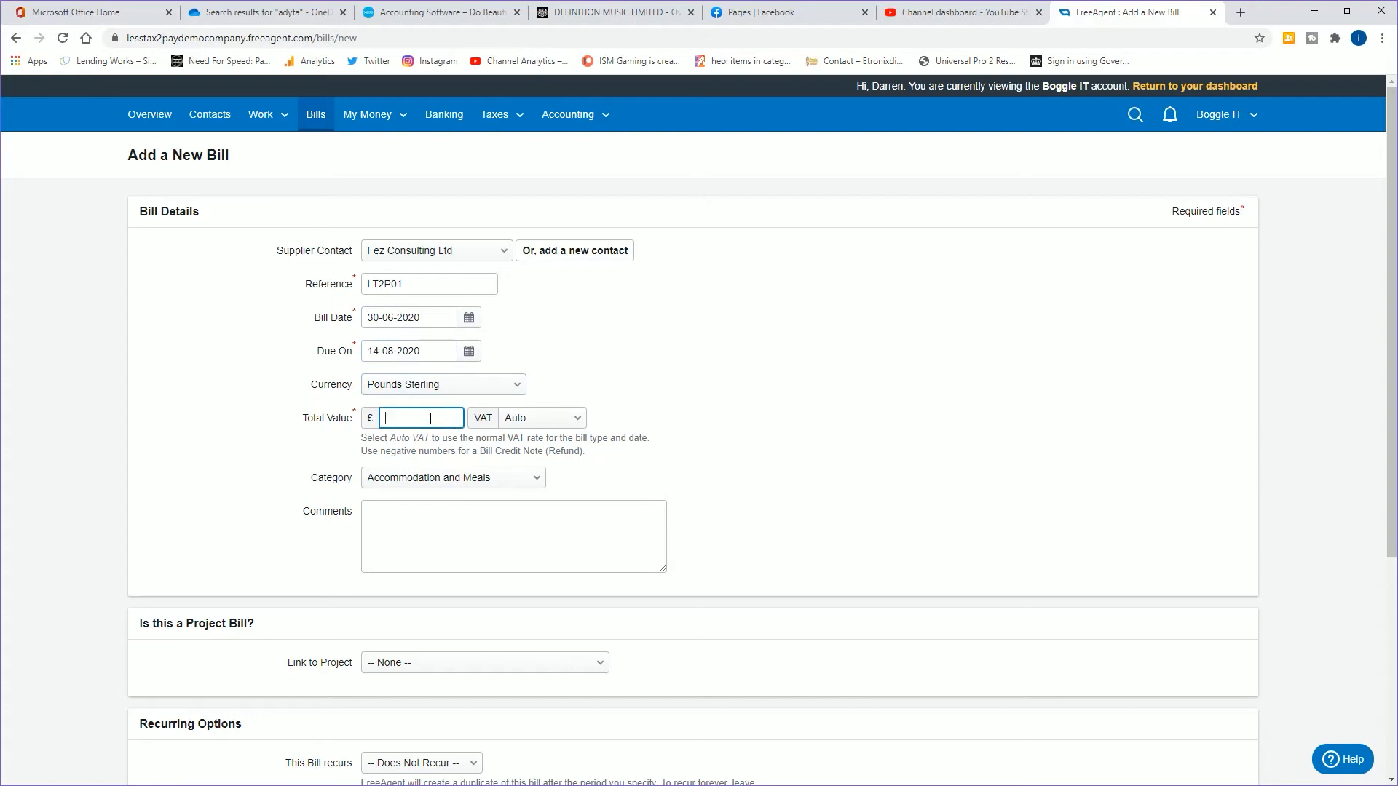
text(500)
key(Tab)
click(580, 418)
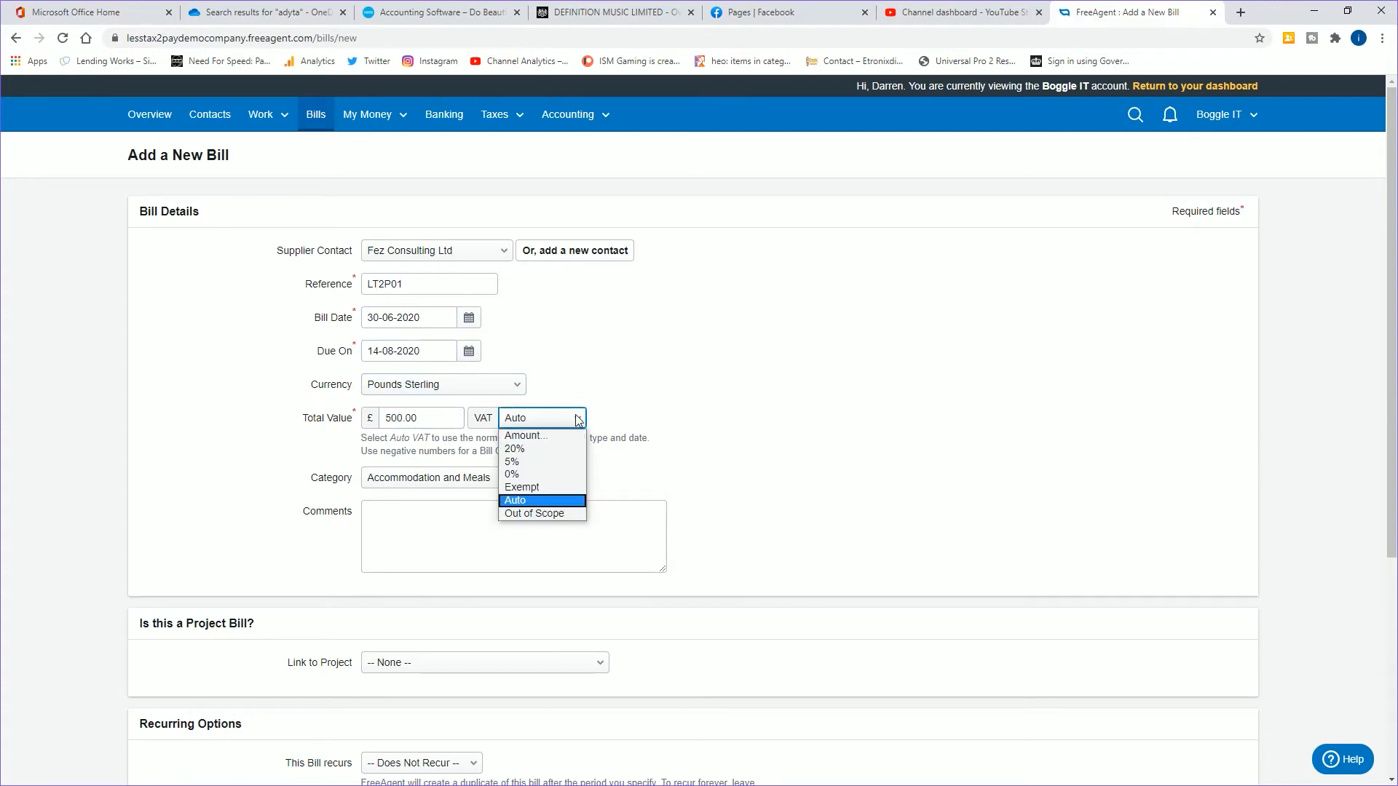
click(538, 463)
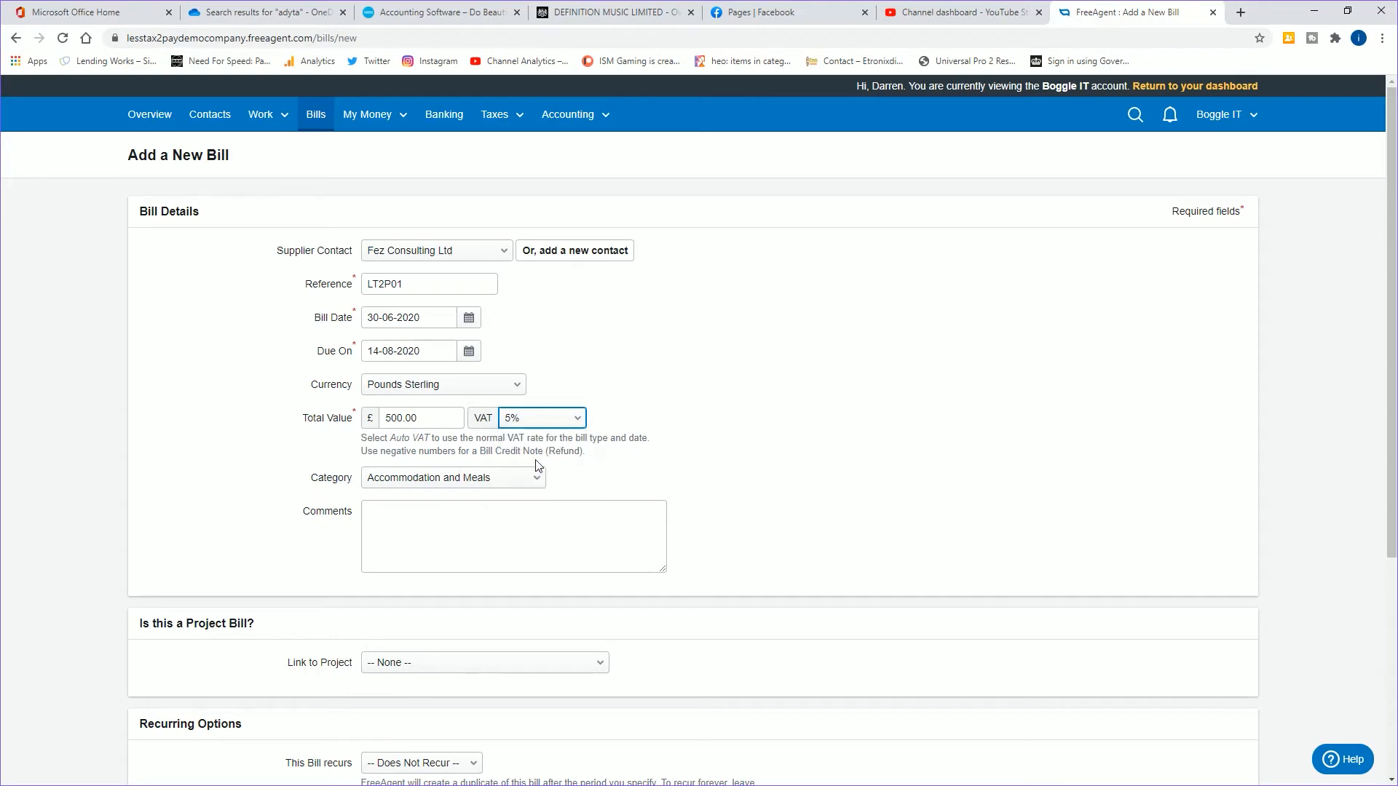
click(466, 479)
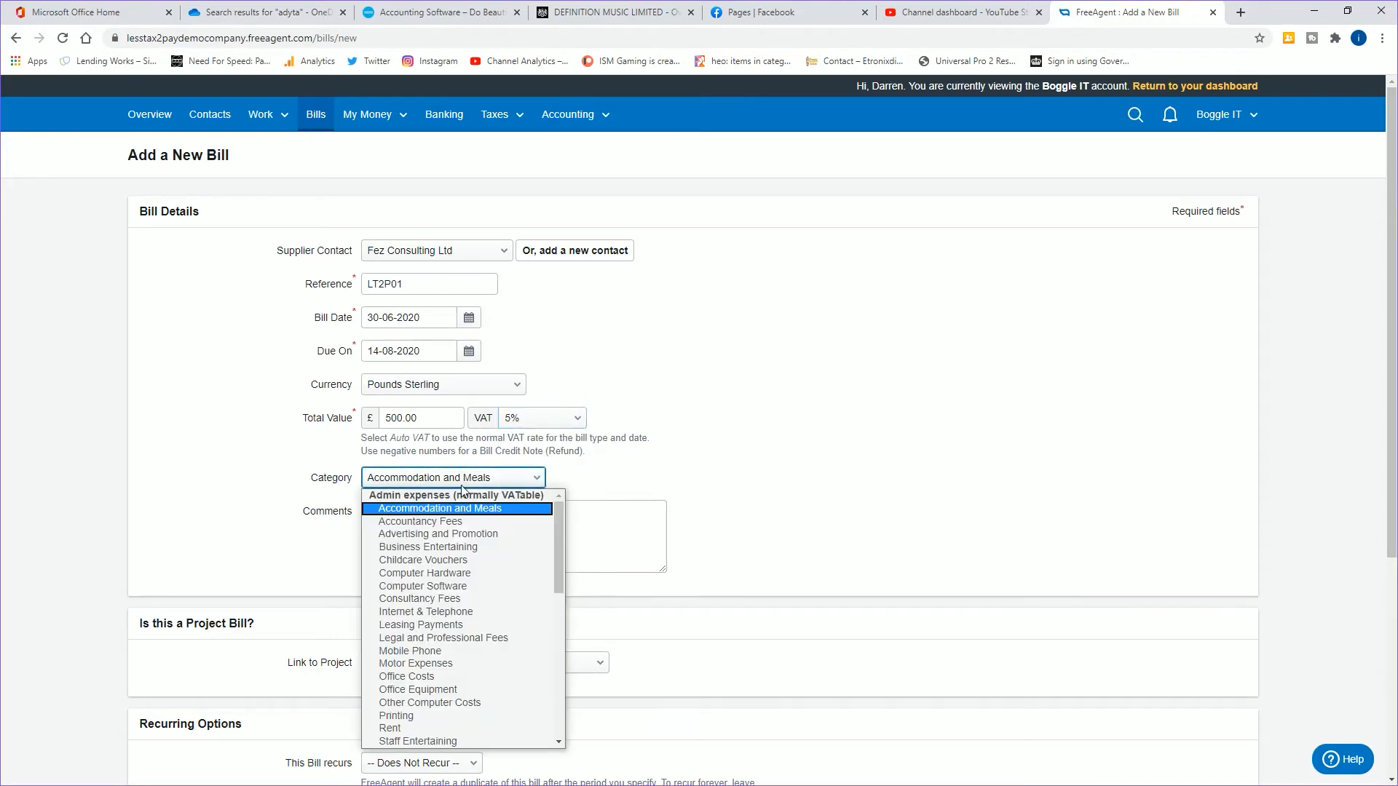
scroll(471, 682, down, 4)
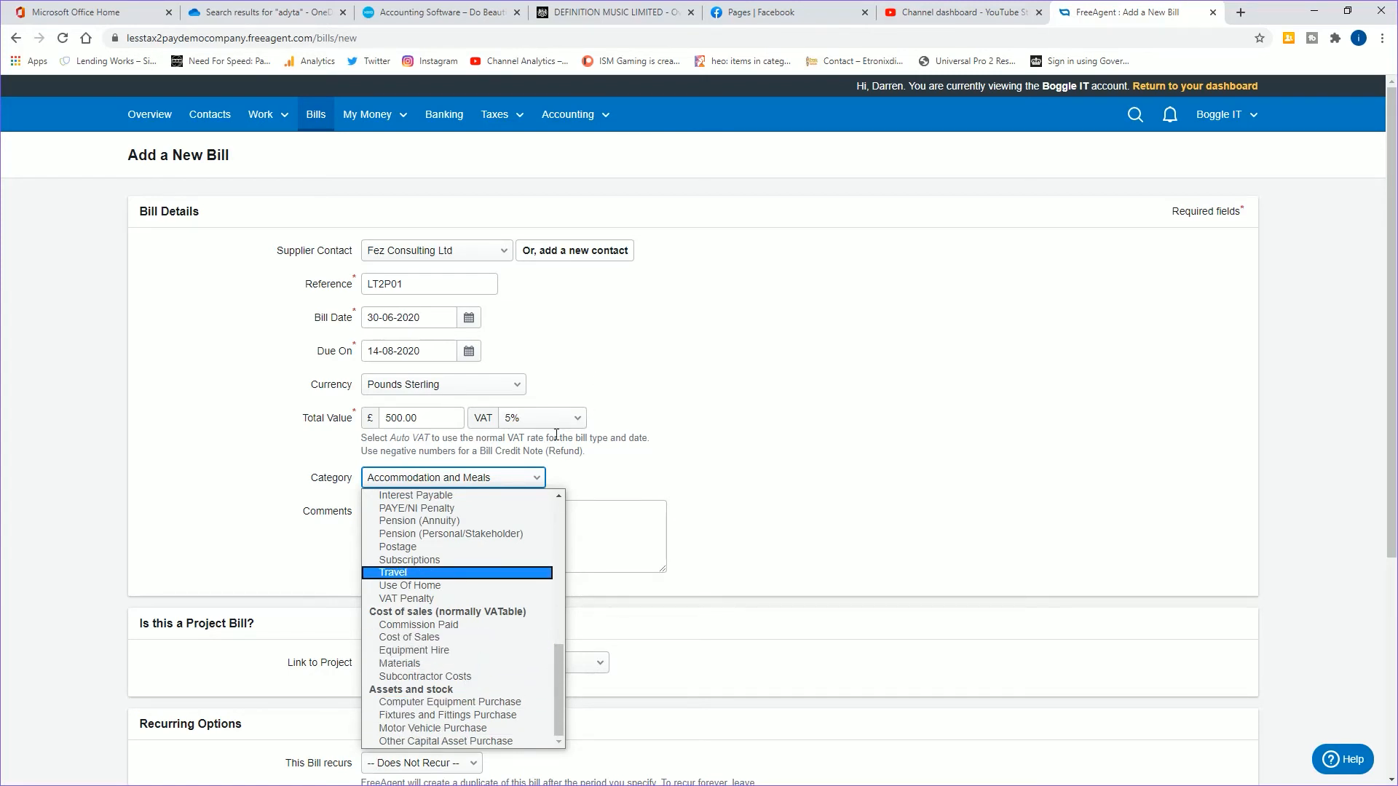
click(437, 637)
Step: Add the comment "Invoice for Non-Alcoholic Drinks" to the bill and create it
click(480, 533)
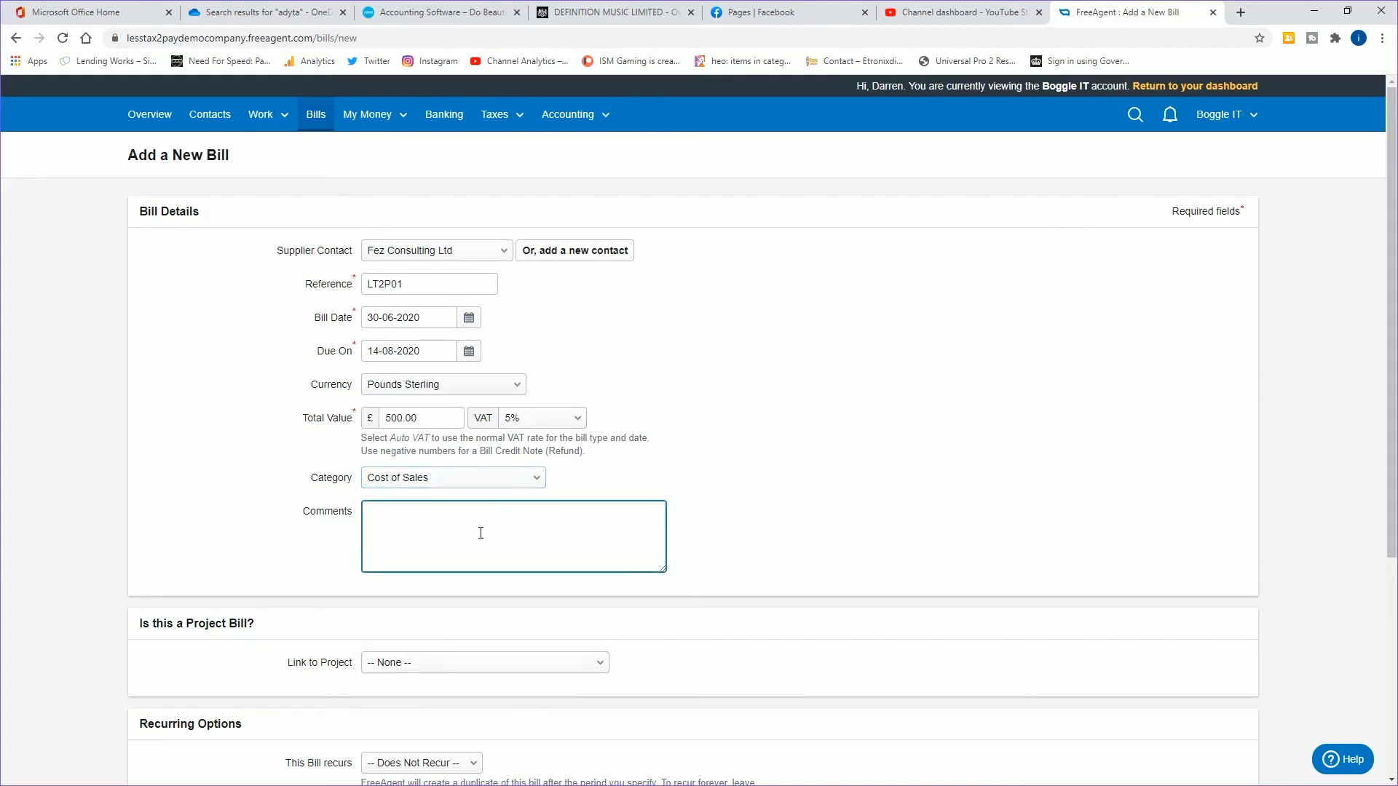
text(Invoice fr)
text(or Non-Al)
text(col)
text(holi)
text(c Drinks)
key(Tab)
scroll(486, 531, down, 4)
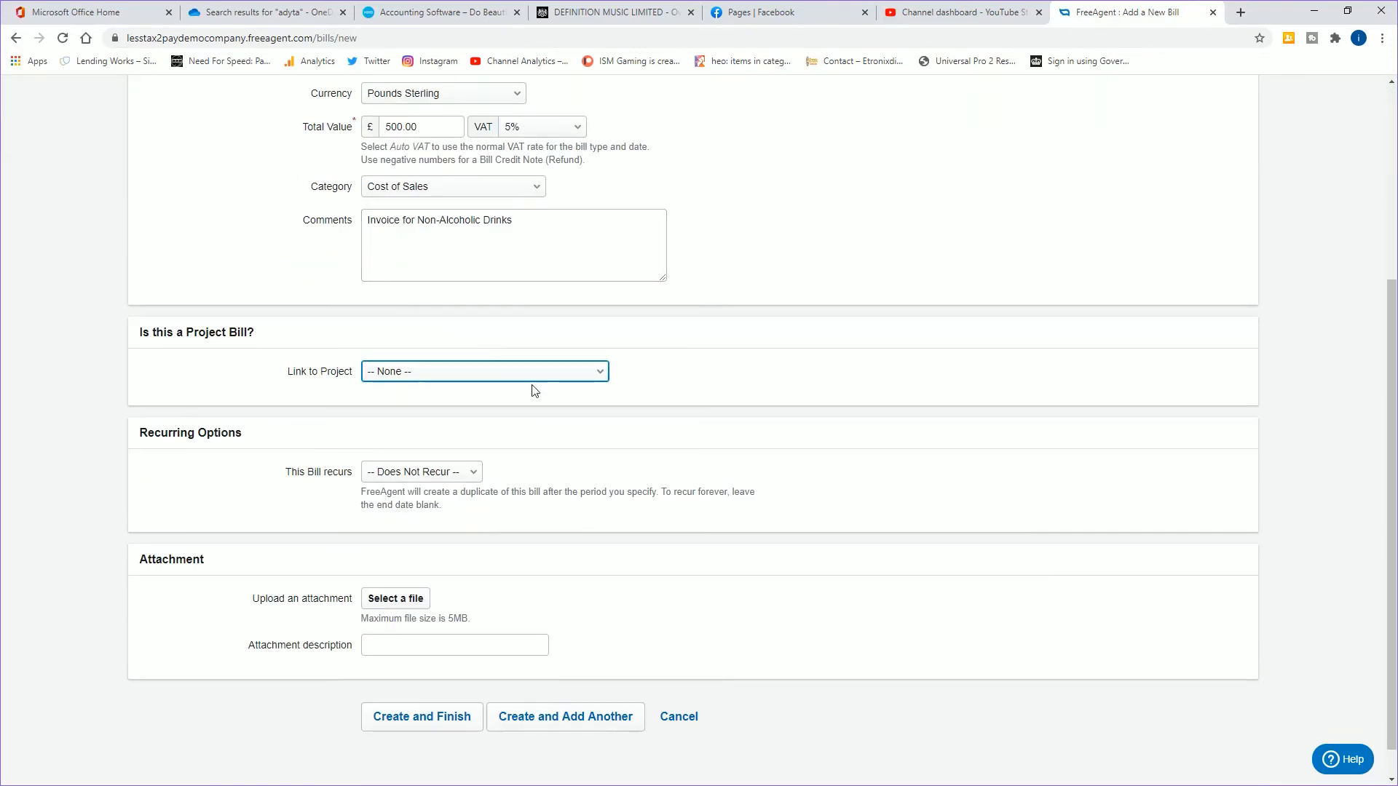
click(469, 721)
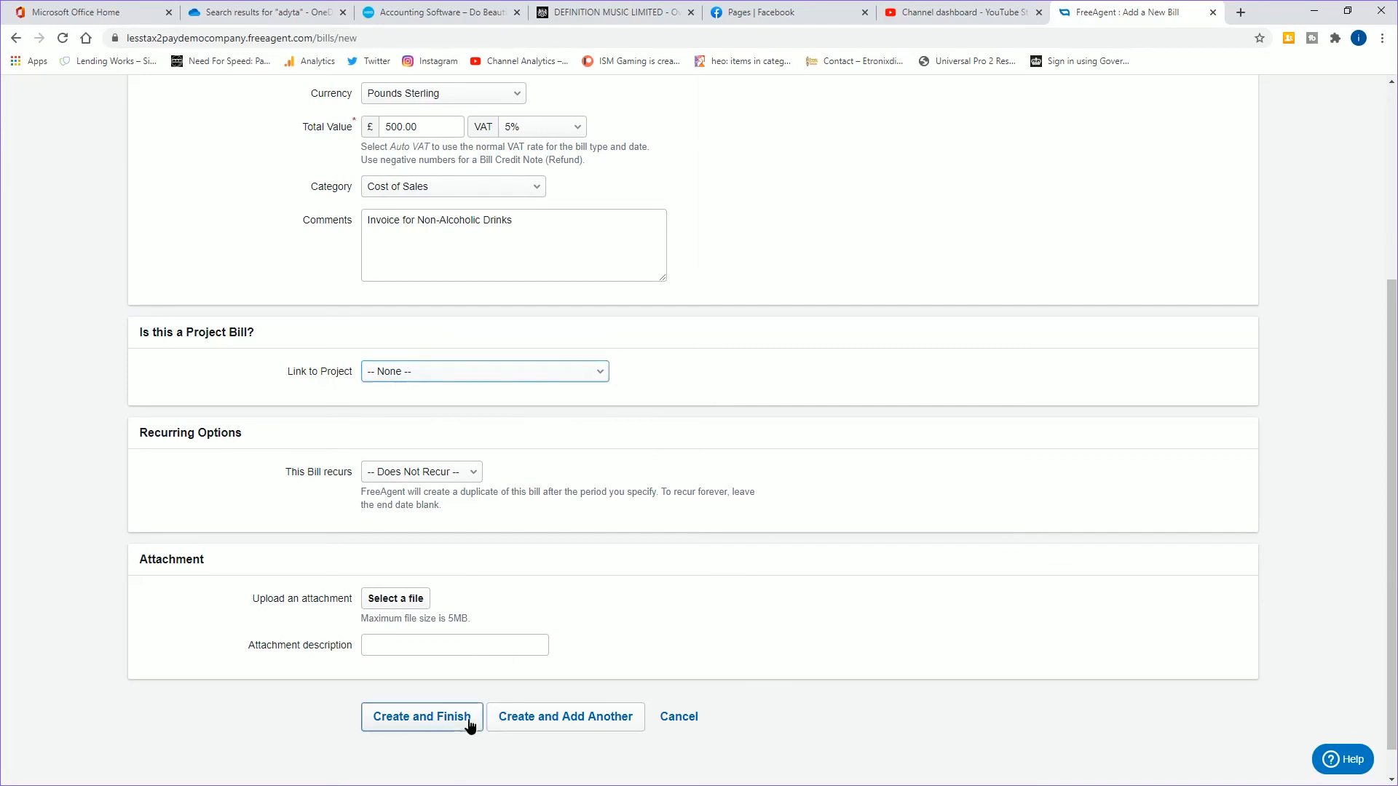